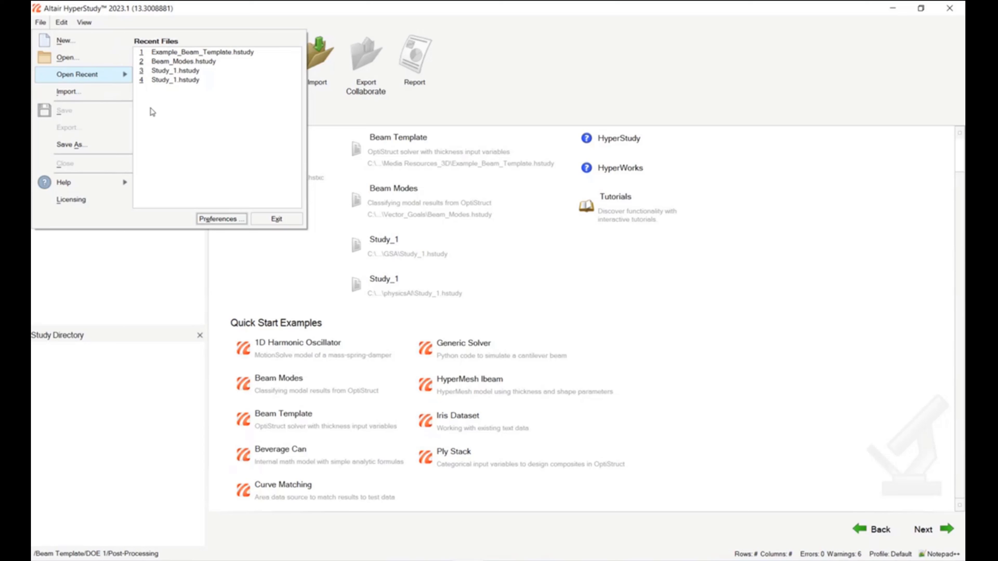
# - Open the Preferences dialog to review the HyperStudy settings and close it
pyautogui.click(221, 219)
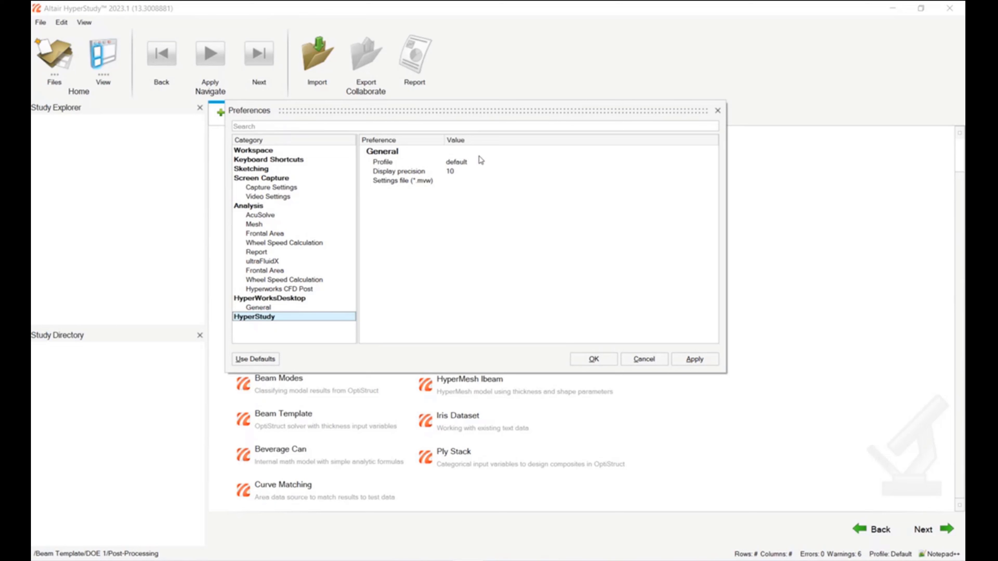
pyautogui.click(717, 111)
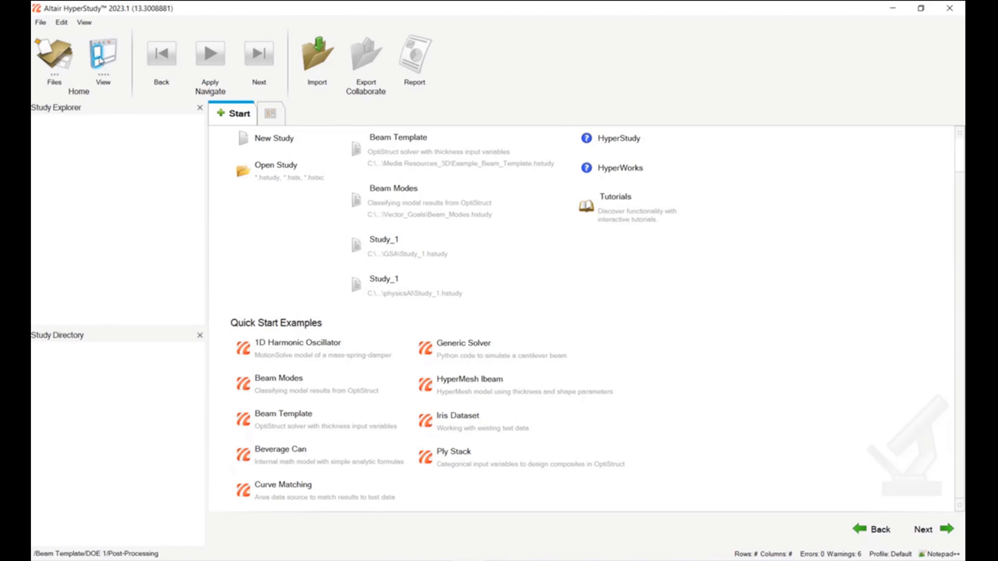
# - Rearrange the Study Explorer and Study Directory panels, docking the Study Directory lower beneath a taller Study Explorer
pyautogui.click(98, 63)
pyautogui.moveTo(61, 332); pyautogui.dragTo(145, 112)
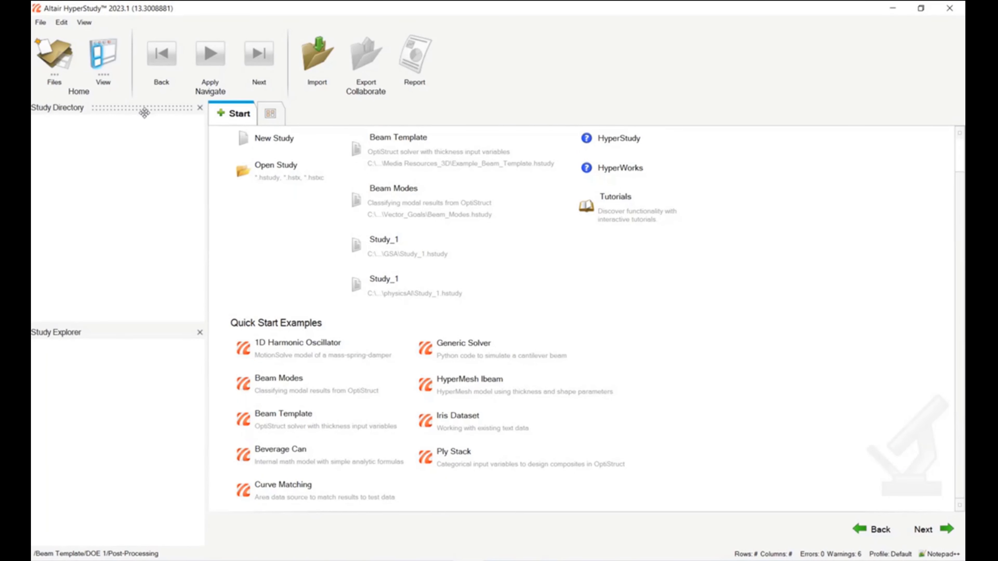
pyautogui.moveTo(103, 334); pyautogui.dragTo(131, 251)
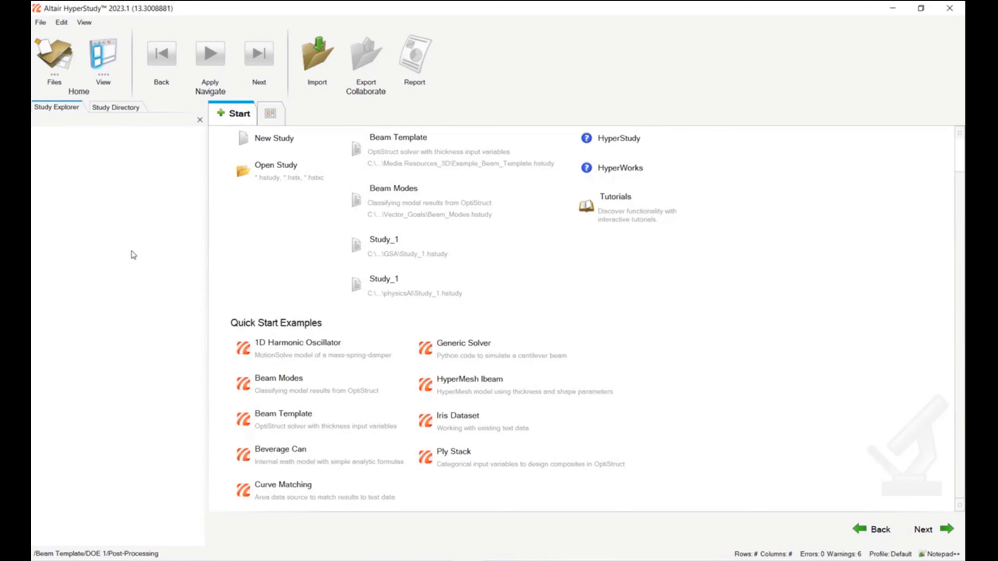
pyautogui.click(114, 112)
pyautogui.click(75, 109)
pyautogui.click(112, 109)
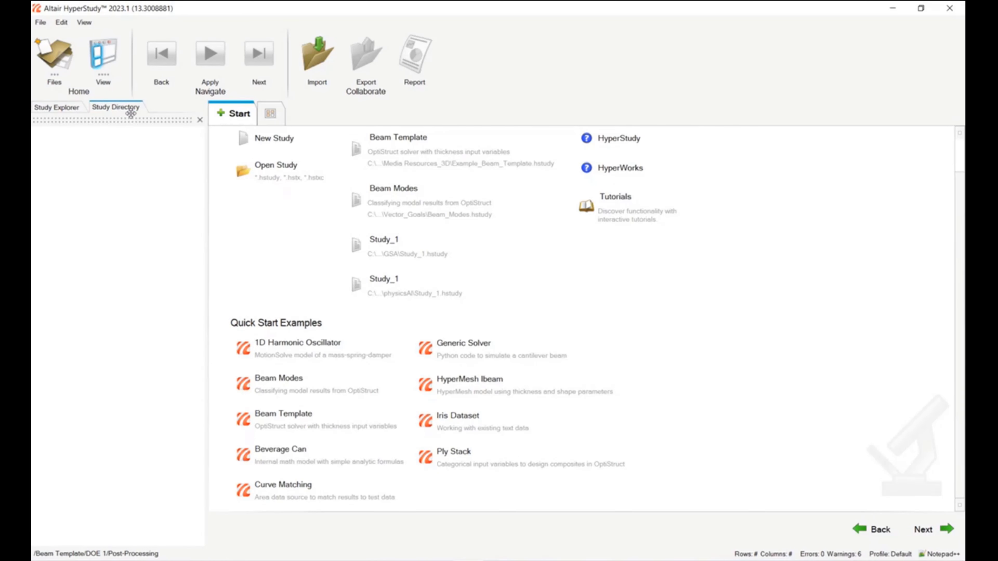
pyautogui.moveTo(131, 113); pyautogui.dragTo(110, 445)
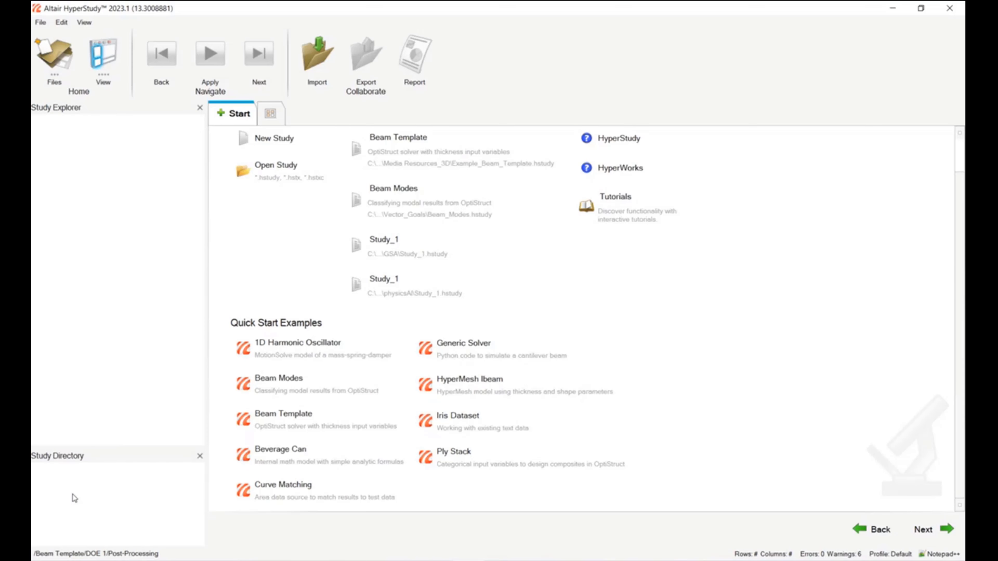
# - Show the message log panel and clear all of its messages
pyautogui.click(111, 65)
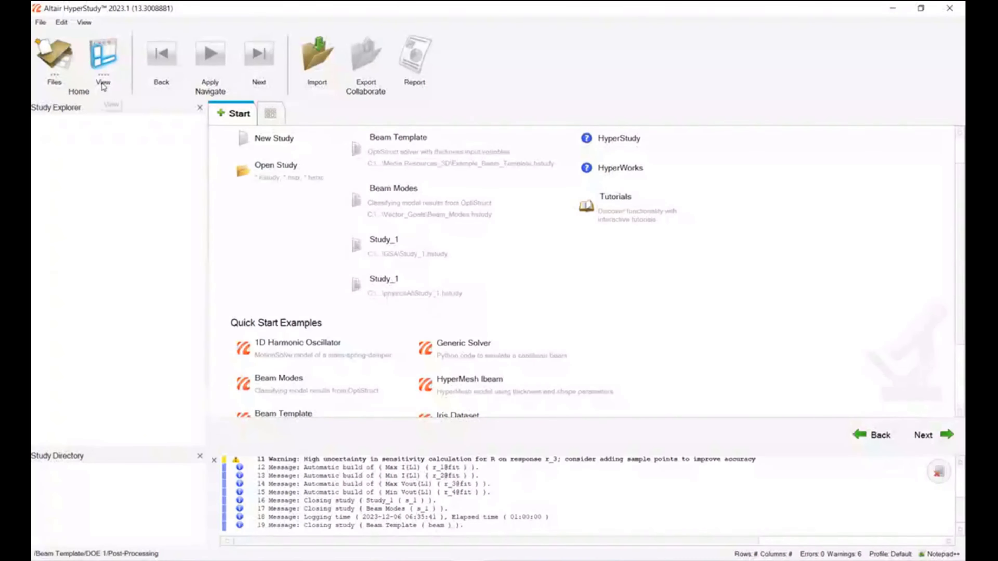
pyautogui.click(938, 474)
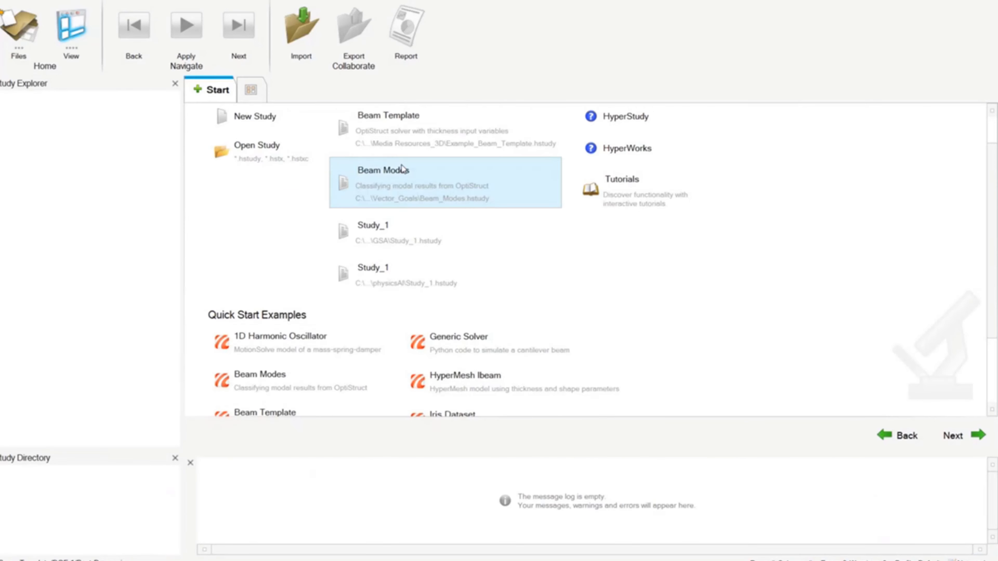
# - Open the recent Study_1 from the physicsAI folder and slightly narrow the Study Explorer panel
pyautogui.scroll(1, 401, 173)
pyautogui.click(422, 320)
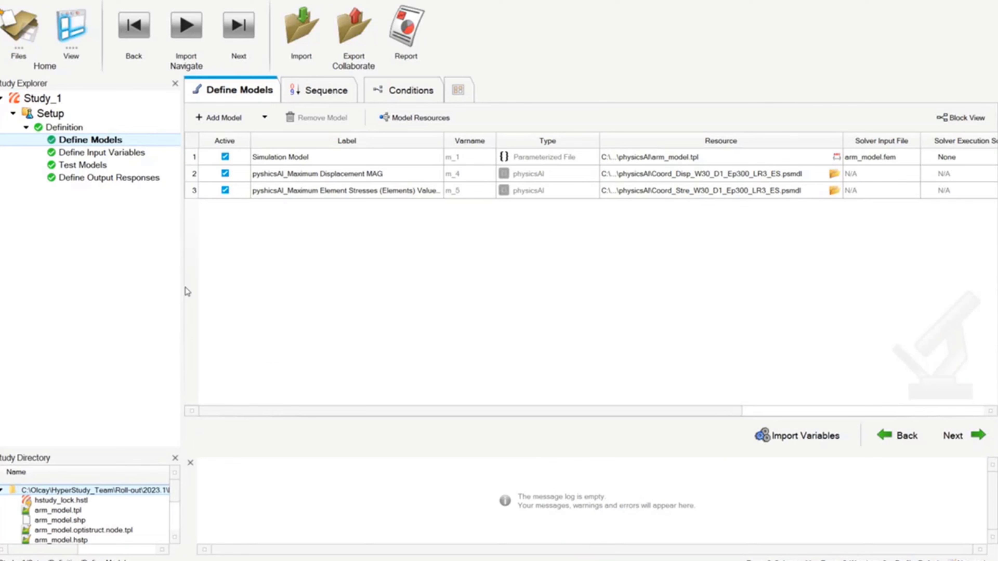
pyautogui.moveTo(184, 287); pyautogui.dragTo(171, 283)
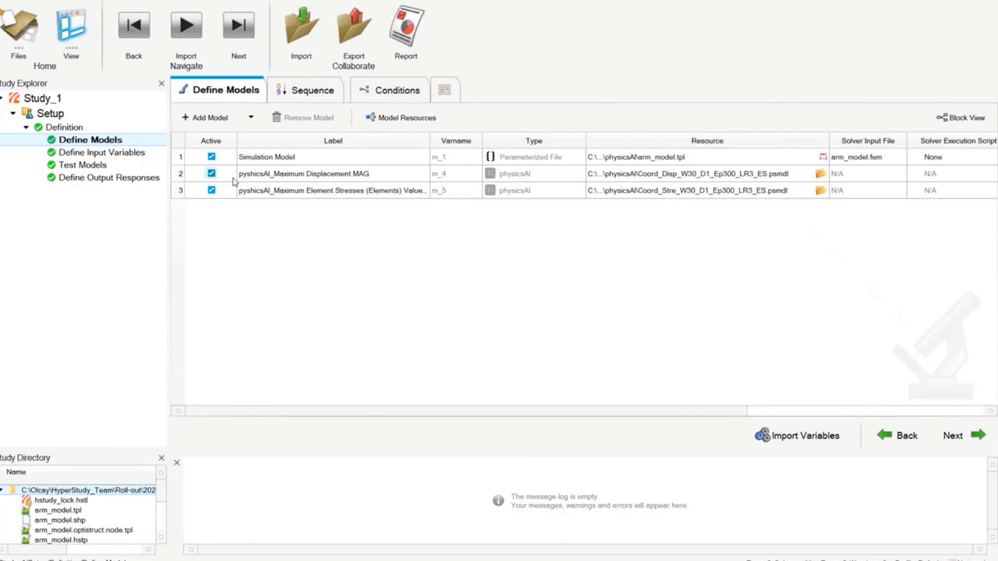
# - Widen the Label column of the models table and scroll across it to review every model column
pyautogui.click(260, 179)
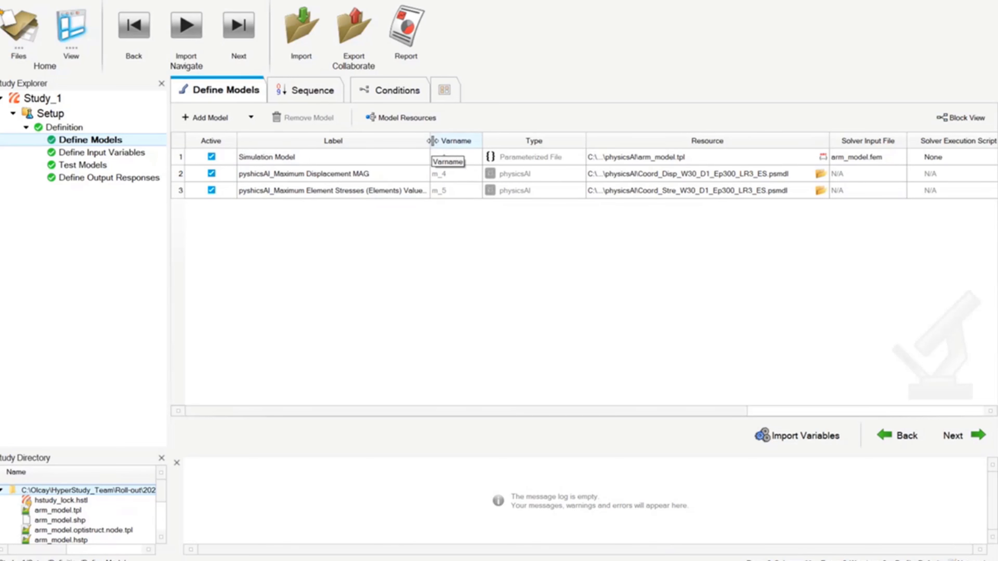
pyautogui.moveTo(432, 141); pyautogui.dragTo(465, 141)
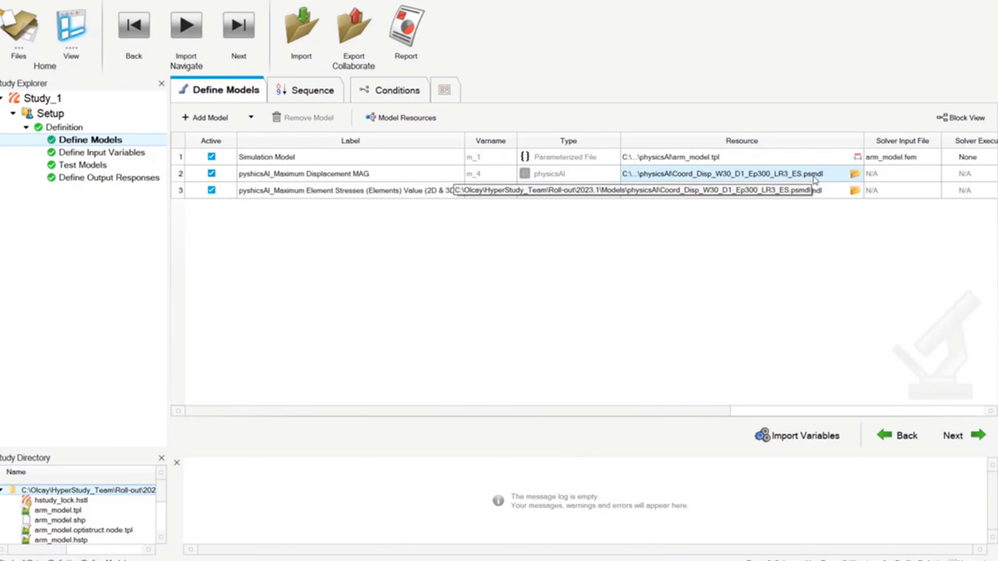
pyautogui.moveTo(730, 410); pyautogui.dragTo(864, 409)
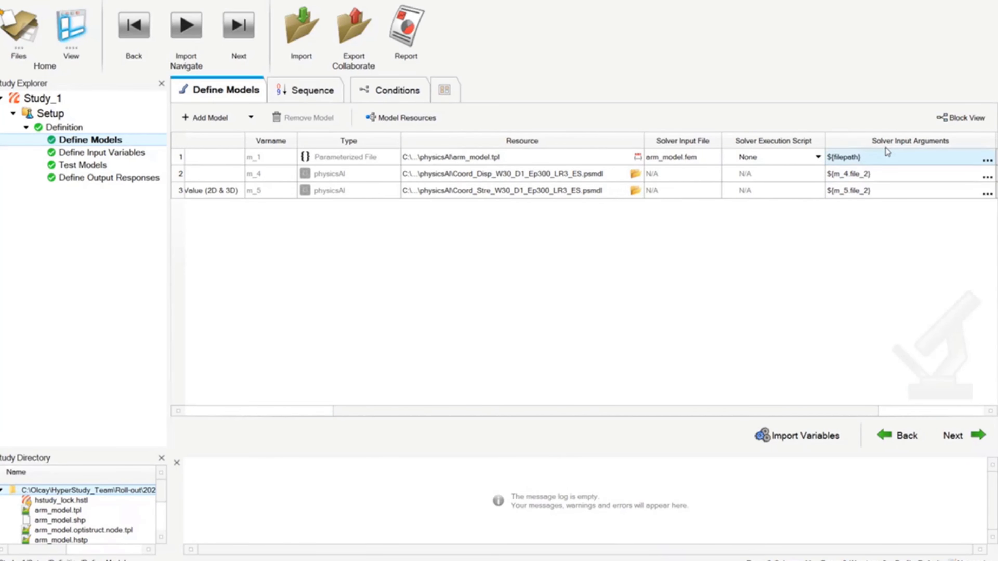
pyautogui.moveTo(757, 414)
pyautogui.mouseDown()
pyautogui.moveTo(701, 413)
pyautogui.moveTo(758, 416)
pyautogui.mouseUp()
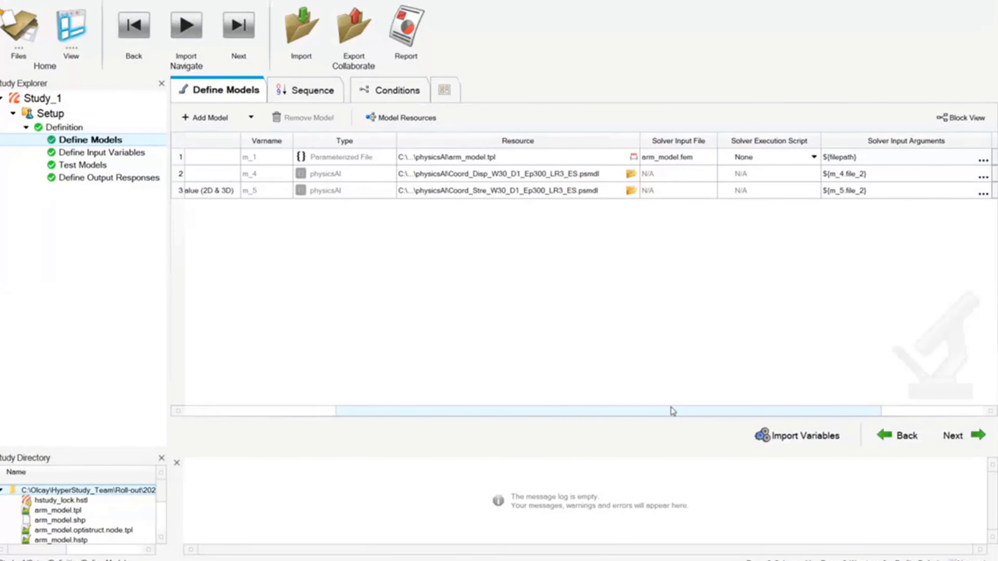
pyautogui.moveTo(671, 411); pyautogui.dragTo(573, 412)
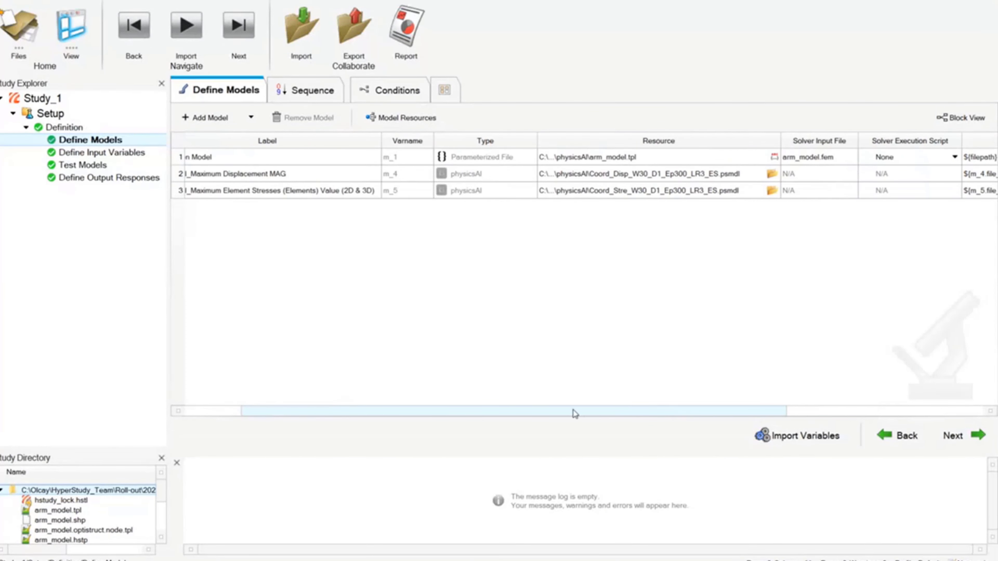
# - Open Model Resources to inspect the resource tree and run directory preview, then close it
pyautogui.click(415, 125)
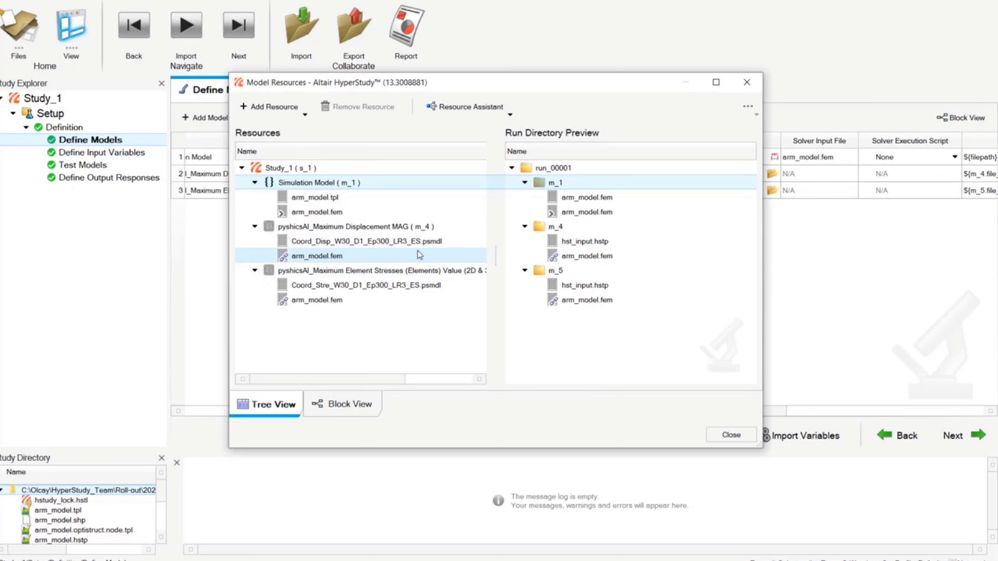
pyautogui.click(747, 82)
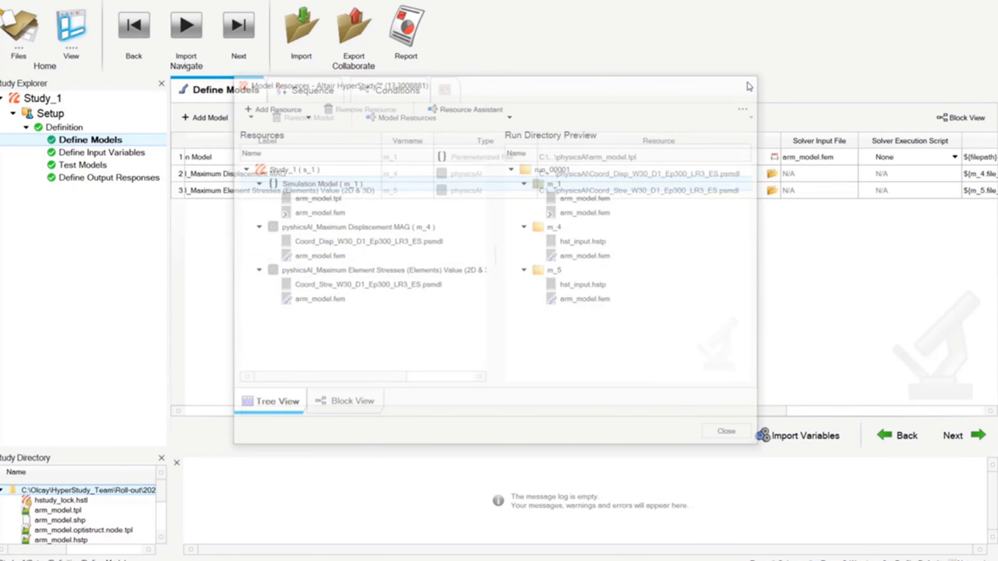
# - Browse the Test Models, Define Output Responses and Data Sources pages before returning to Define Models
pyautogui.click(116, 165)
pyautogui.click(112, 178)
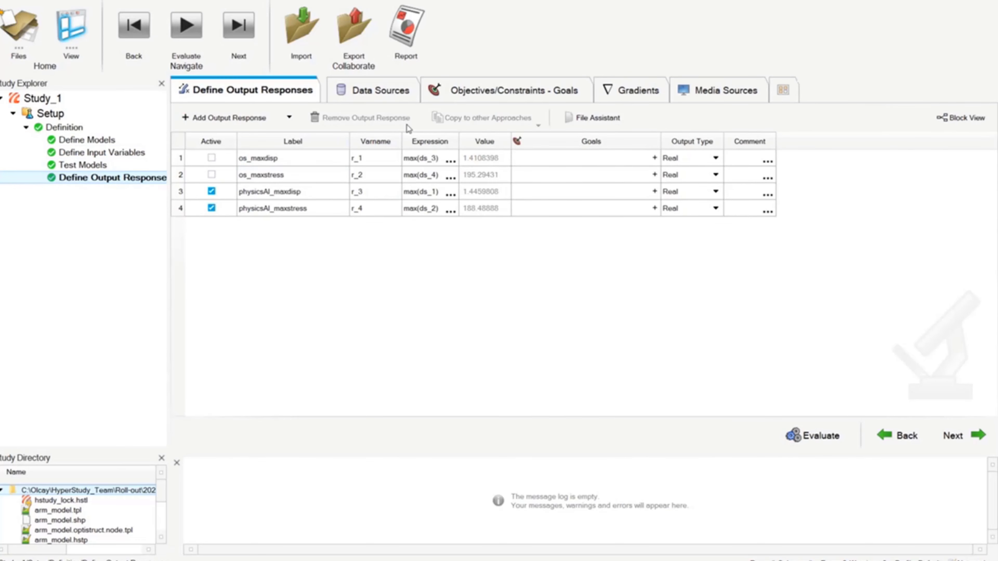
pyautogui.click(379, 93)
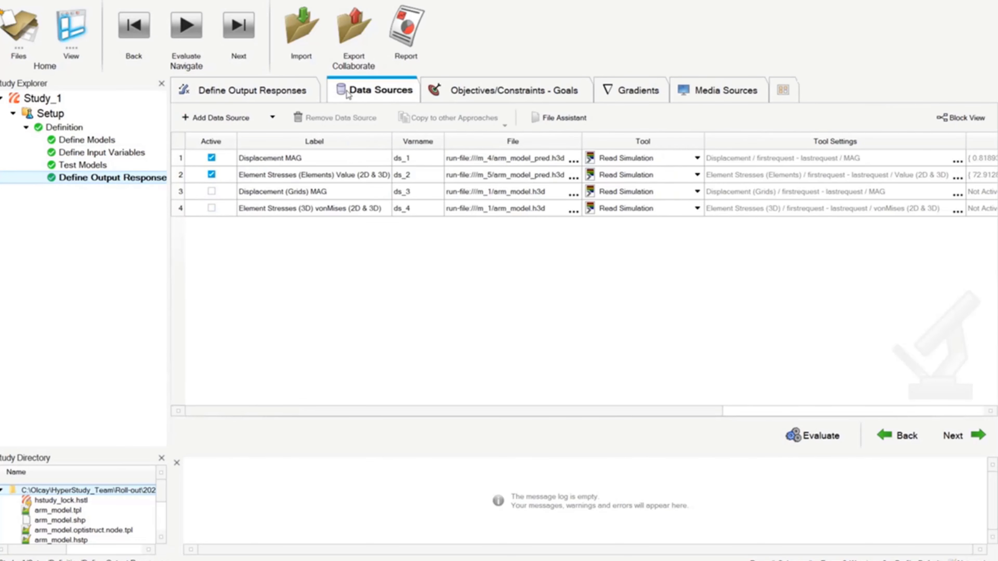
pyautogui.click(276, 90)
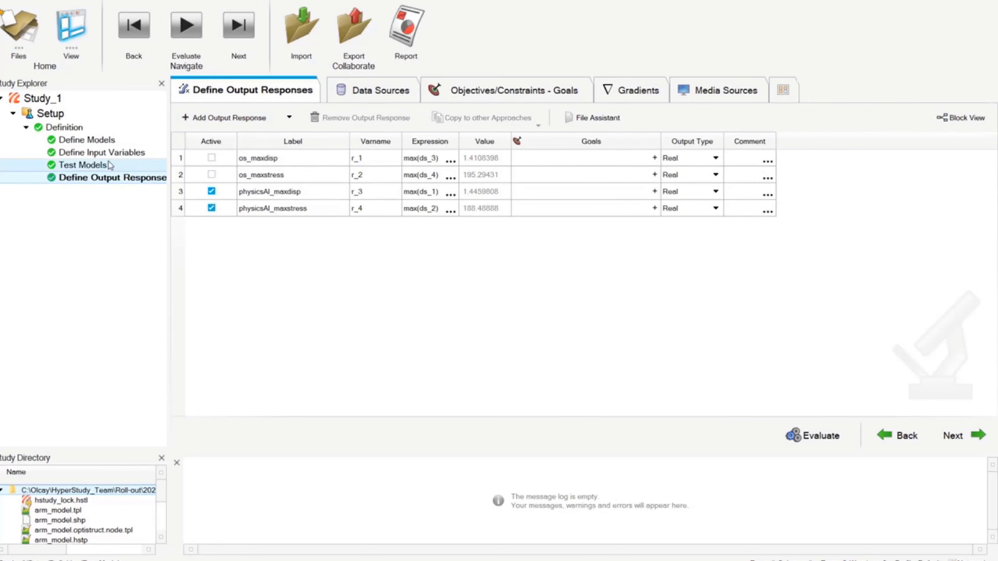
pyautogui.click(95, 165)
pyautogui.click(95, 140)
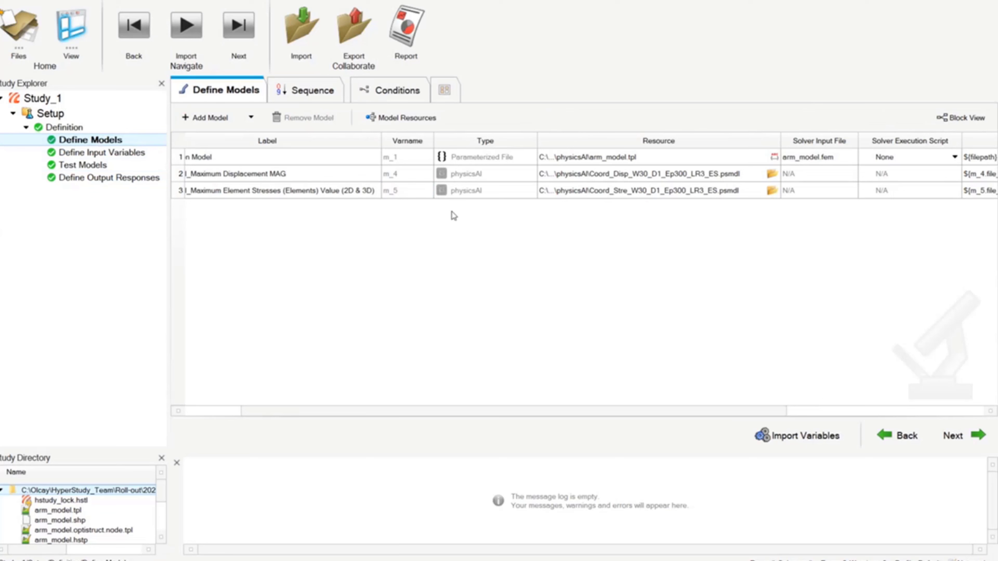
pyautogui.moveTo(171, 275); pyautogui.dragTo(162, 272)
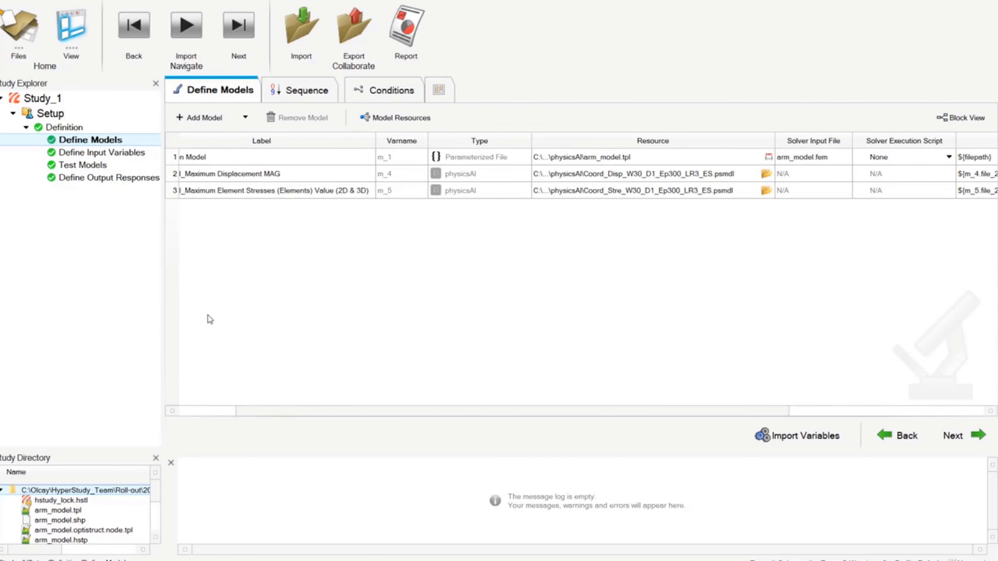
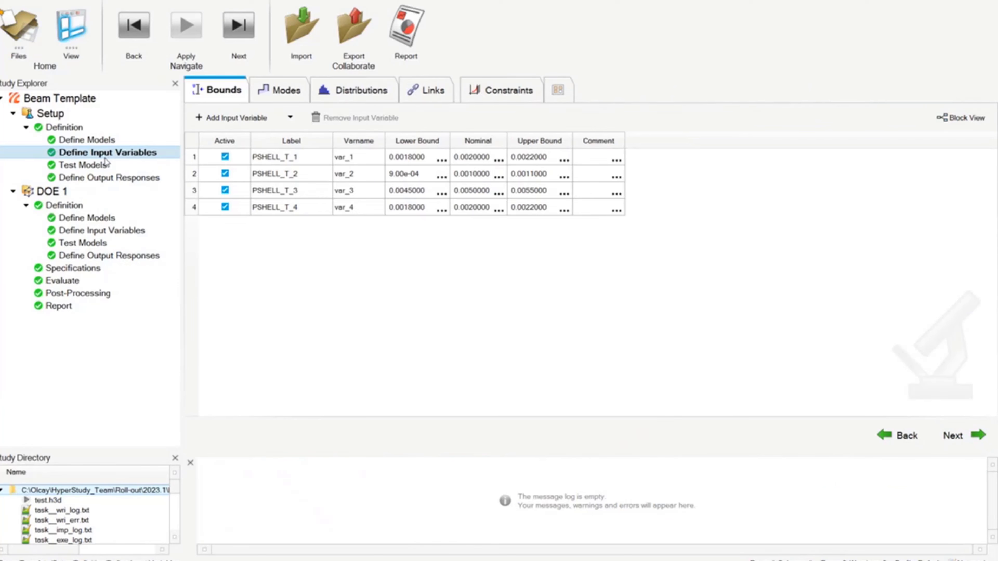
# - Remove the existing media source from the Setup's Define Output Responses page
pyautogui.click(106, 164)
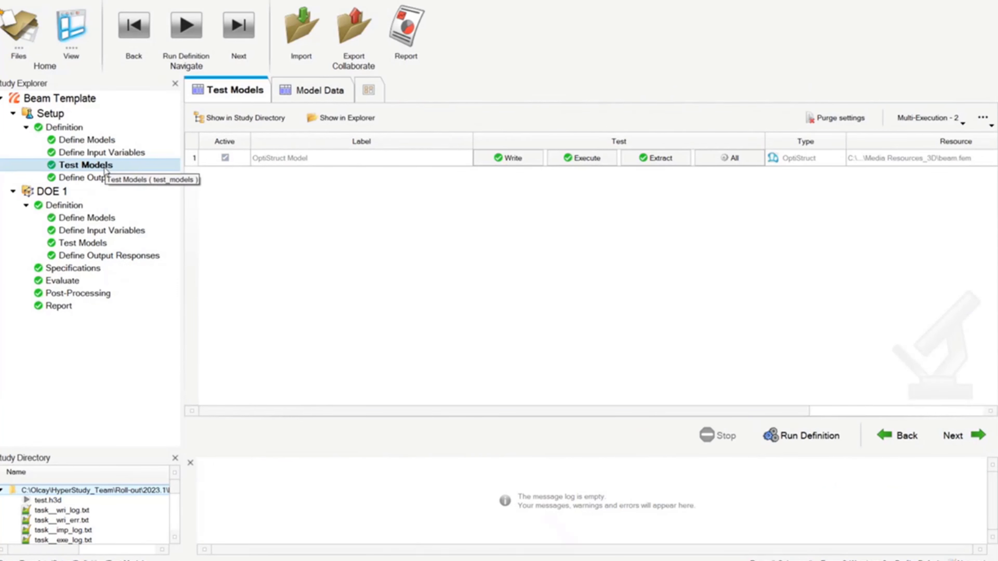
pyautogui.click(104, 178)
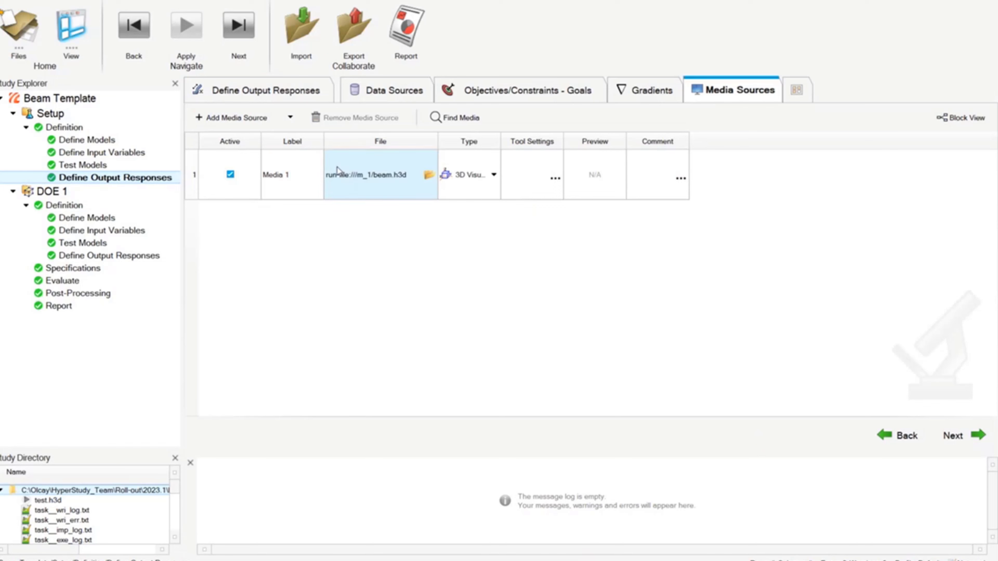
pyautogui.click(192, 175)
pyautogui.click(356, 118)
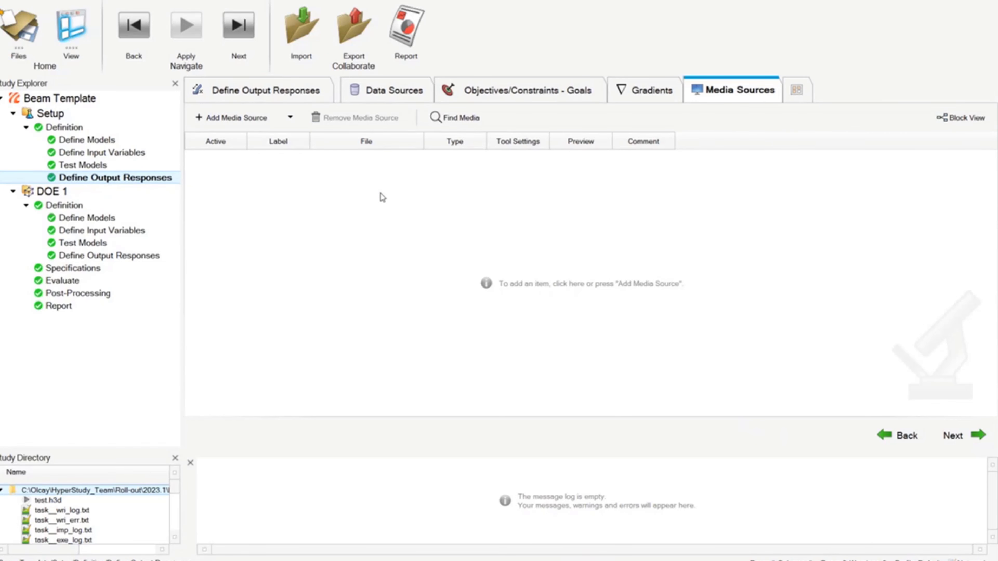
# - Add a new media source of type 3D Visualization and widen its File column
pyautogui.click(235, 120)
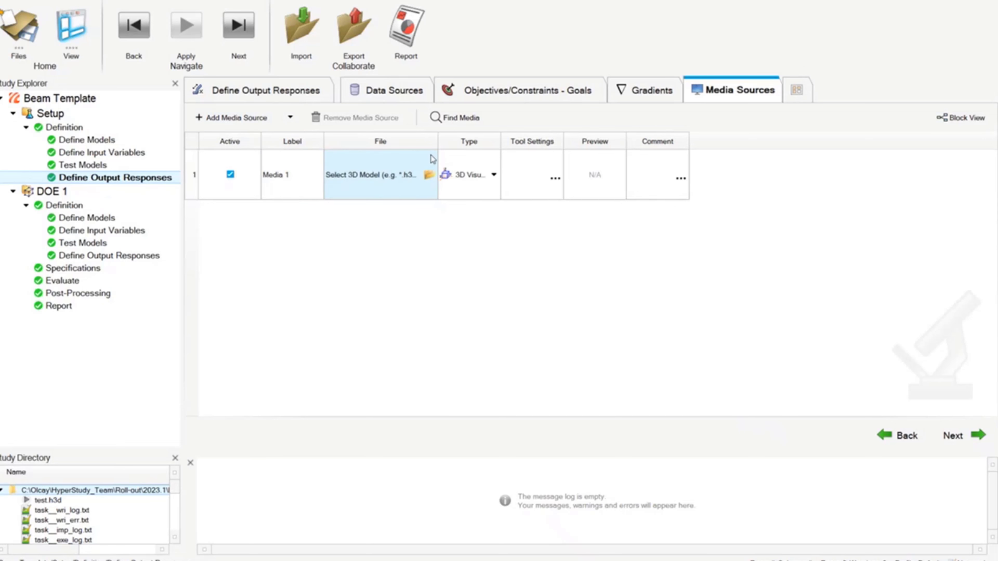
pyautogui.click(409, 163)
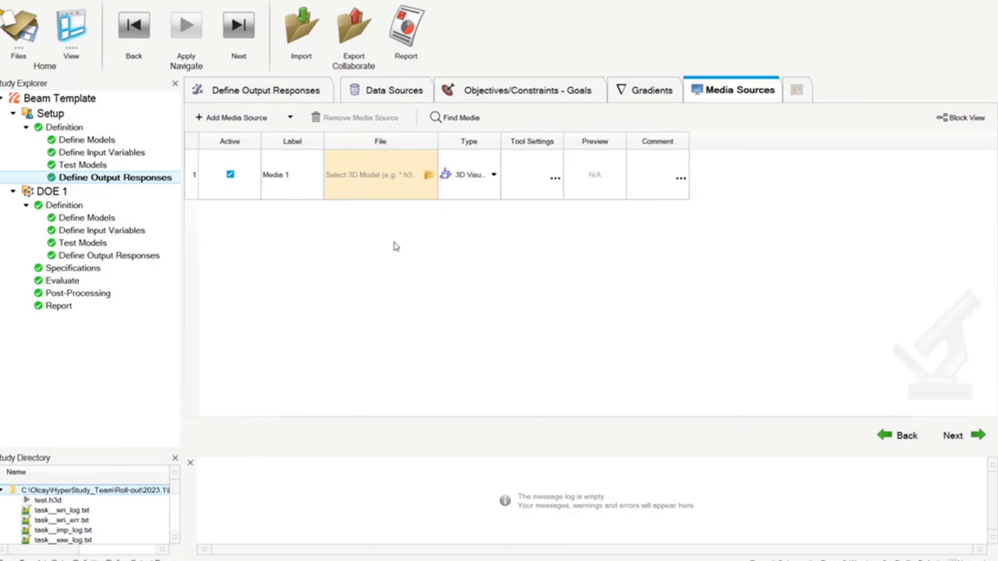
pyautogui.click(483, 173)
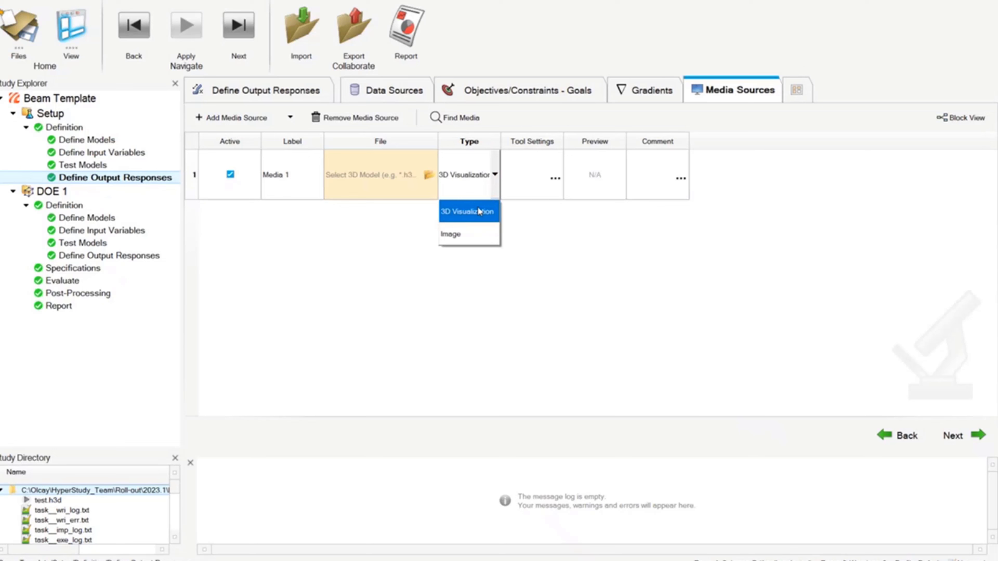
pyautogui.click(467, 265)
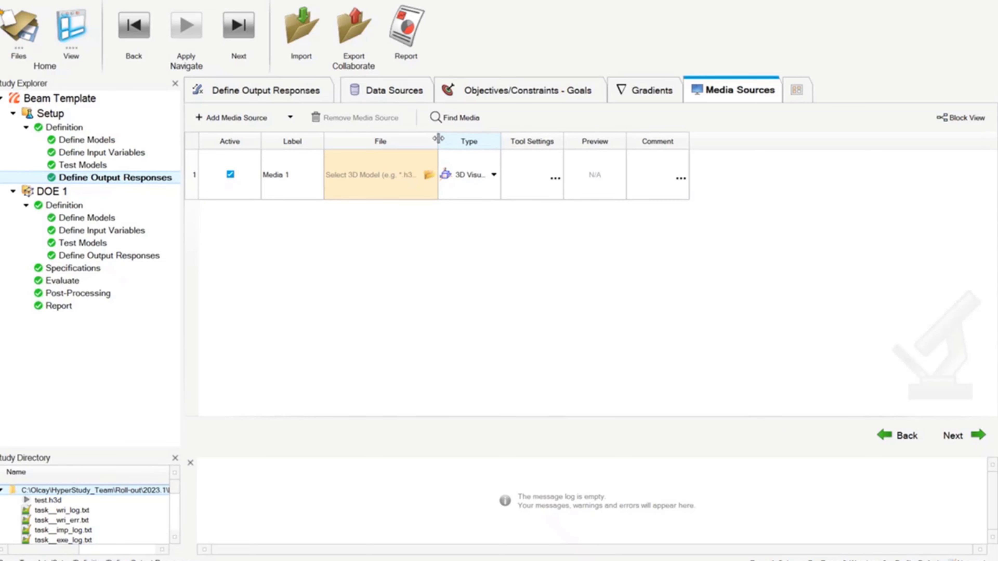
pyautogui.moveTo(438, 139); pyautogui.dragTo(467, 139)
# - Set the media source file to beam.h3d inside the m_1 run folder
pyautogui.click(464, 174)
pyautogui.click(464, 174)
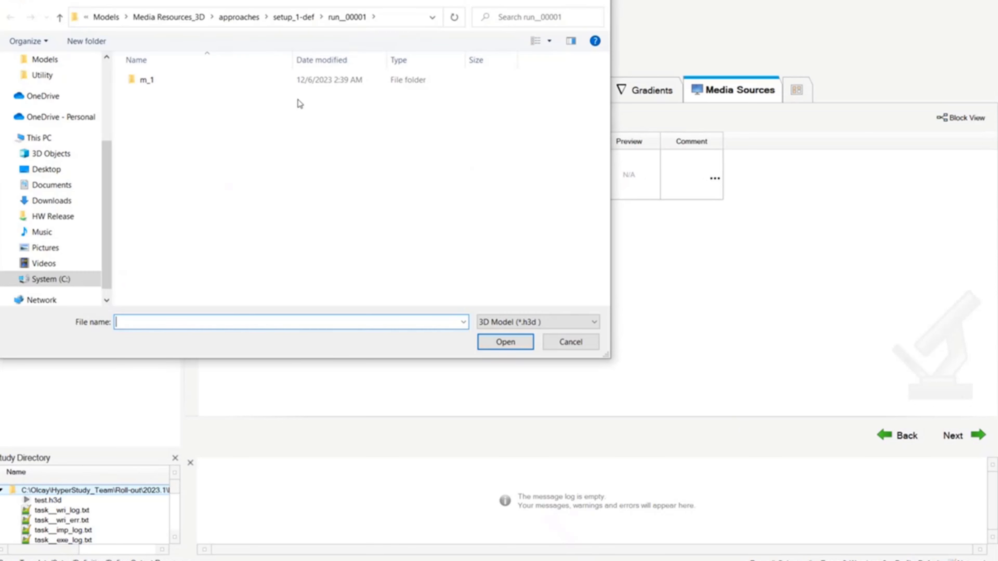
pyautogui.doubleClick(178, 84)
pyautogui.click(178, 100)
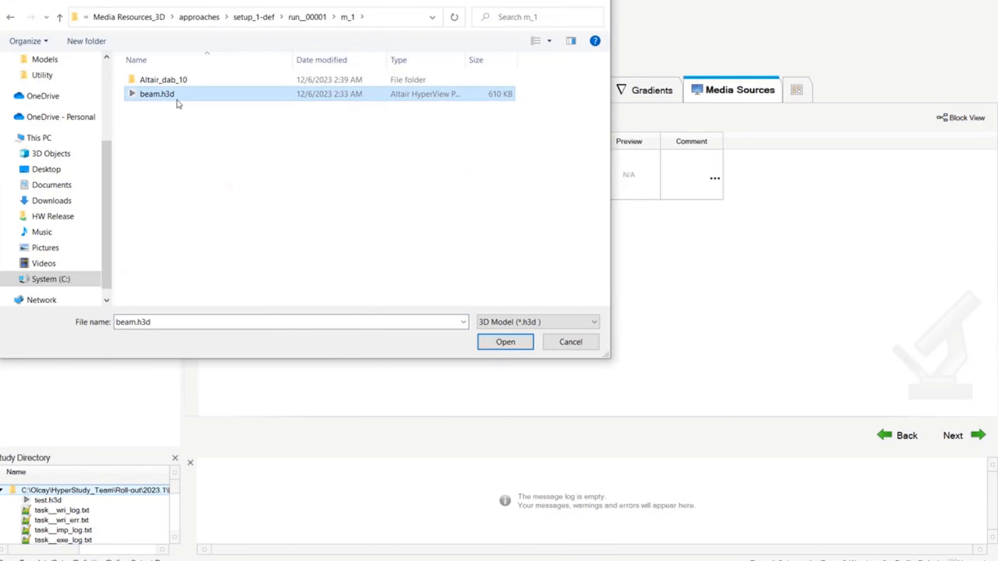
pyautogui.doubleClick(179, 103)
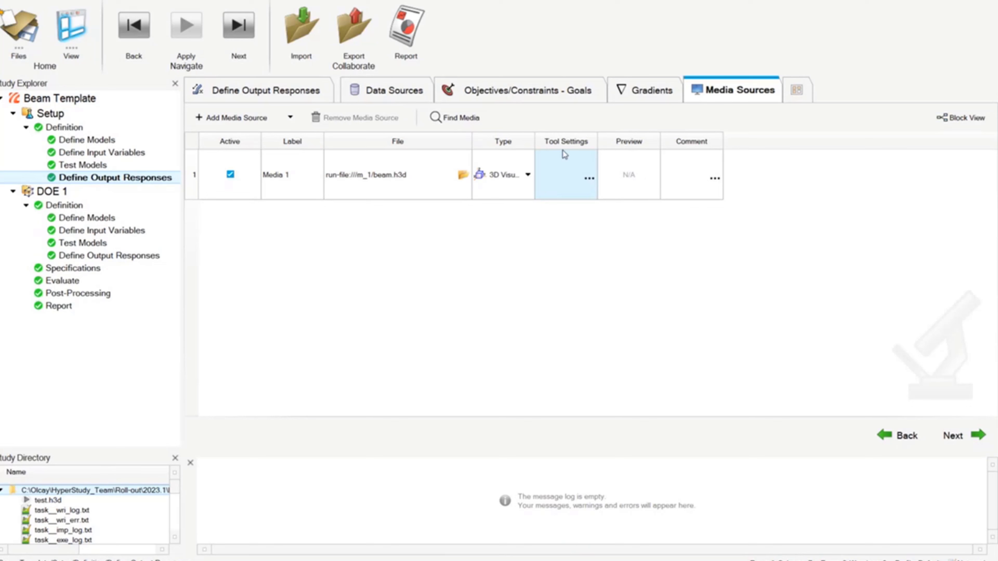
# - Open the media source's tool settings and set the subcase to Subcase 2 (Static)
pyautogui.click(588, 176)
pyautogui.click(588, 177)
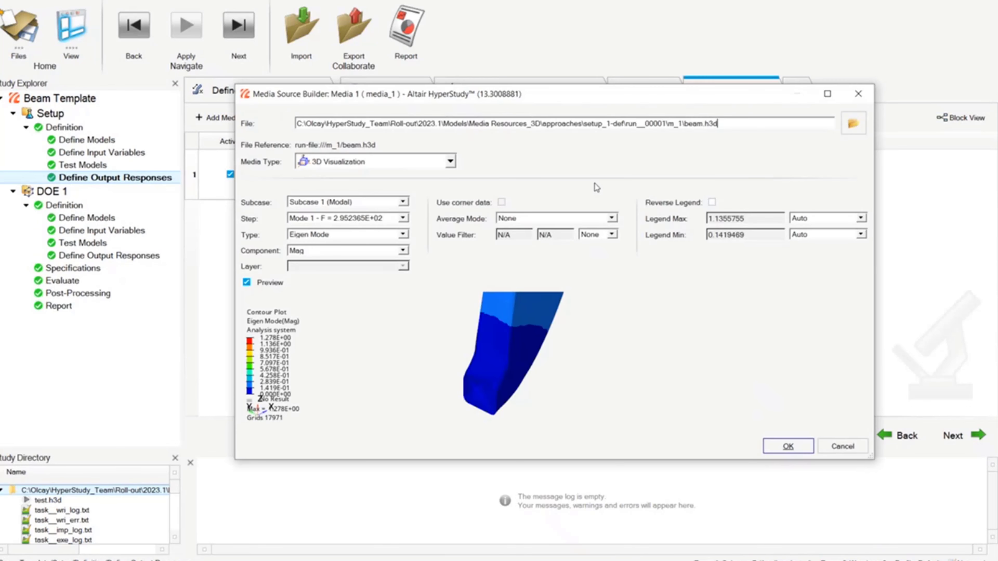
pyautogui.moveTo(605, 99); pyautogui.dragTo(600, 77)
pyautogui.click(365, 181)
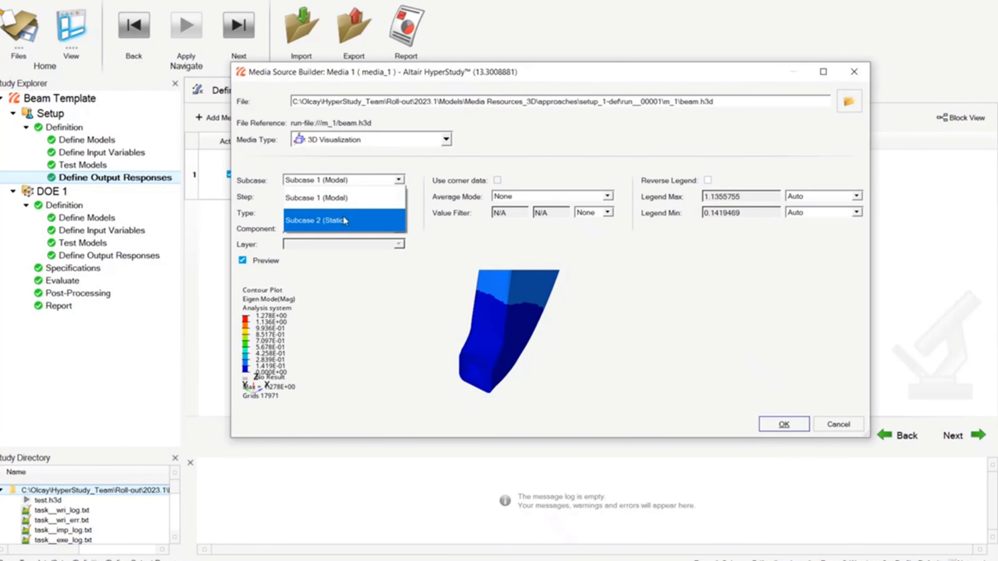
pyautogui.click(343, 215)
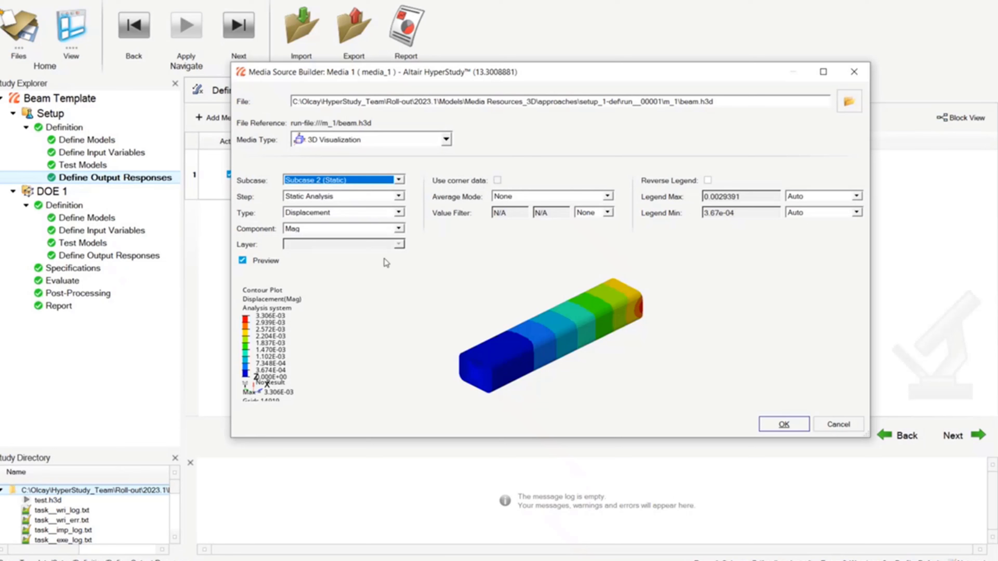
# - Inspect the beam displacement preview by zooming, rotating and toggling the preview option
pyautogui.scroll(3, 560, 314)
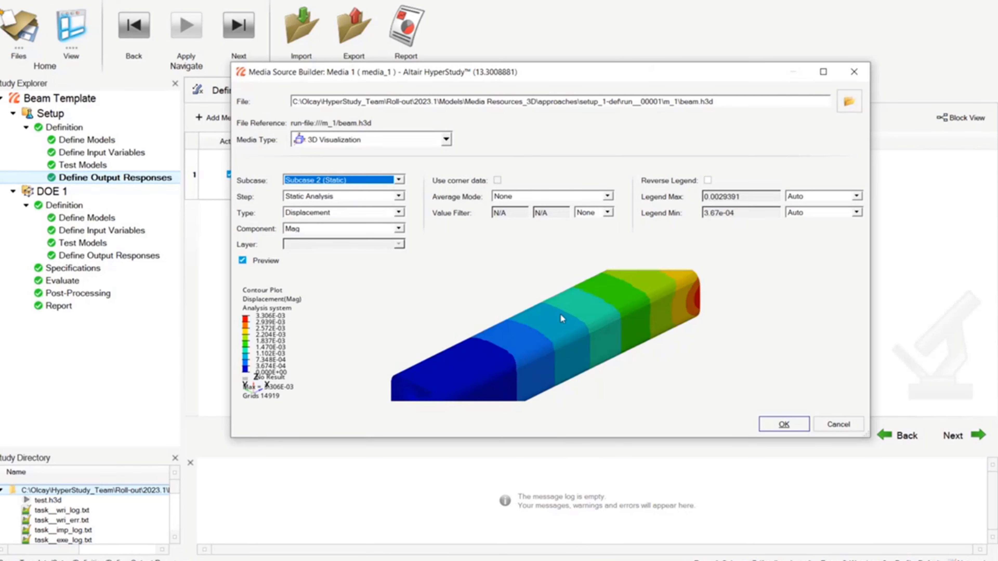
pyautogui.scroll(-5, 560, 313)
pyautogui.moveTo(568, 317); pyautogui.dragTo(542, 285)
pyautogui.scroll(-5, 582, 308)
pyautogui.scroll(7, 590, 300)
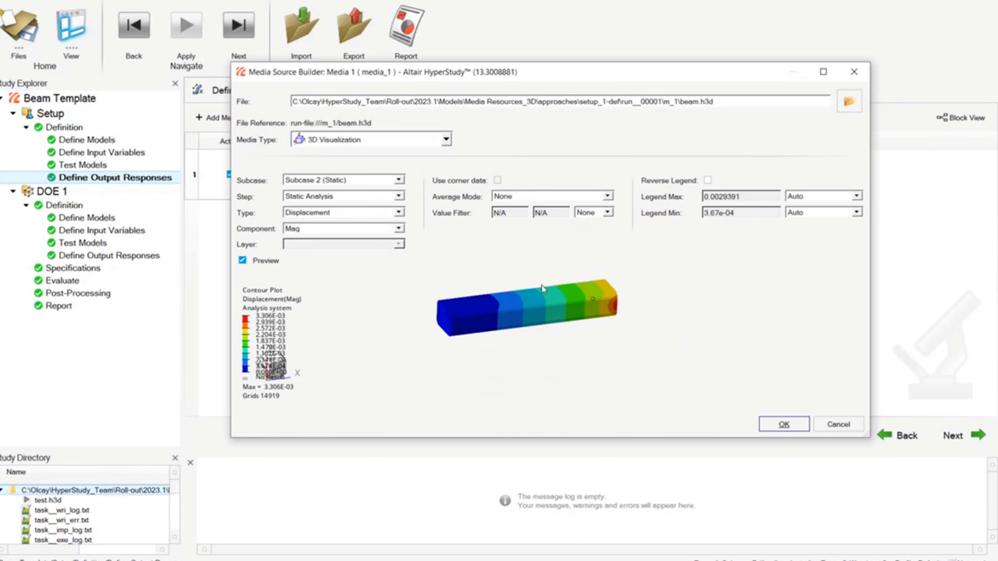
pyautogui.moveTo(447, 331); pyautogui.dragTo(478, 346)
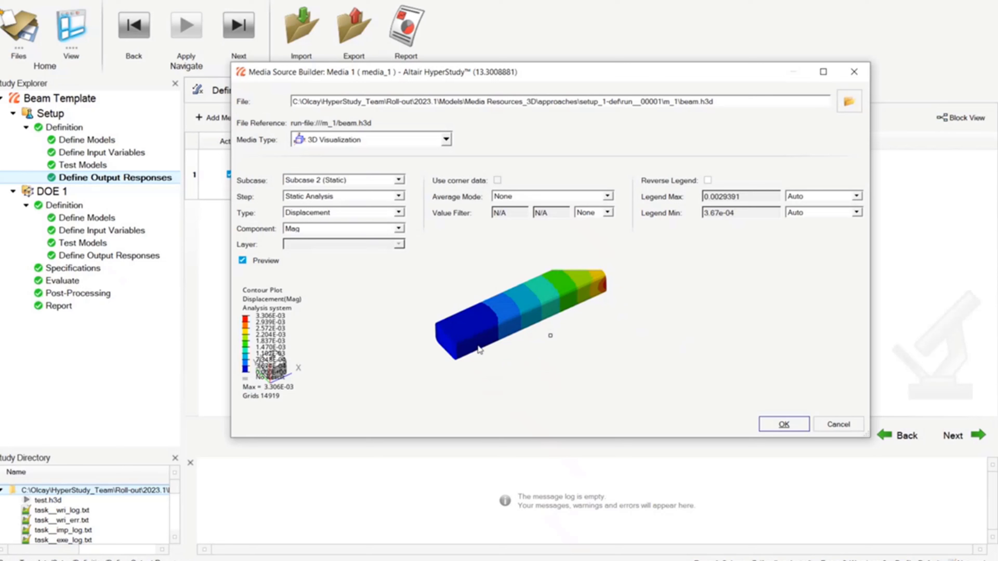
pyautogui.click(243, 260)
pyautogui.click(242, 260)
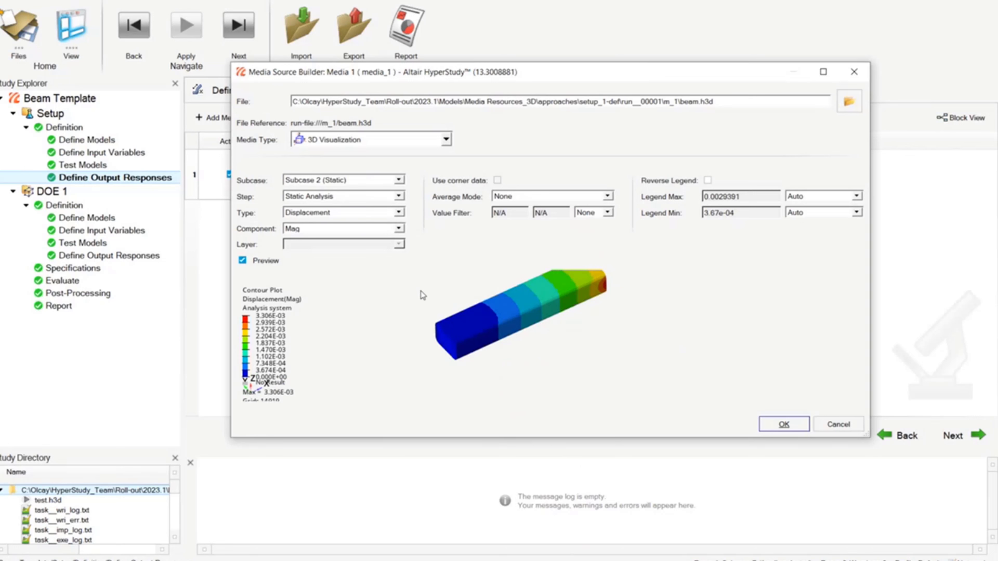
pyautogui.scroll(3, 547, 304)
pyautogui.scroll(-4, 547, 304)
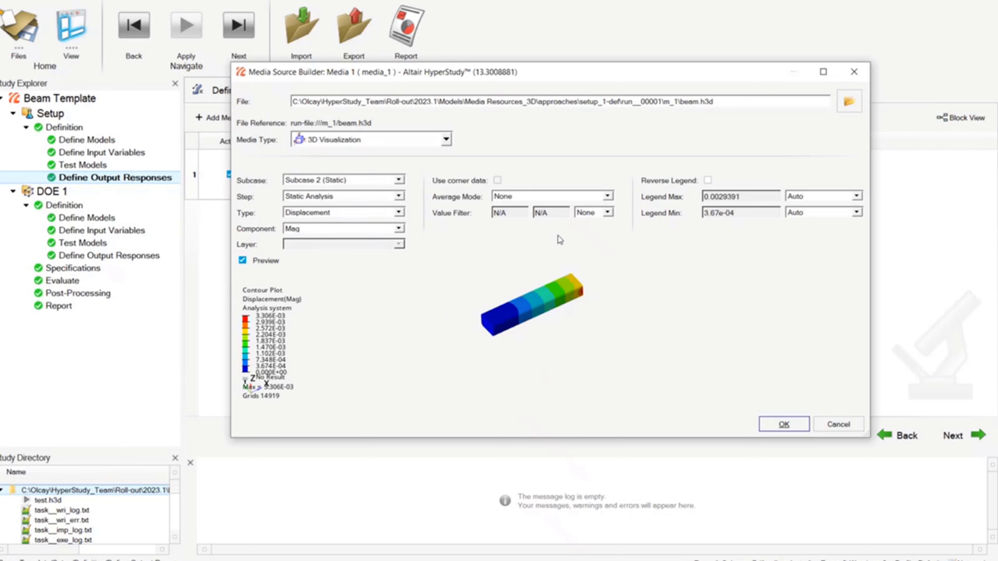
pyautogui.scroll(2, 553, 286)
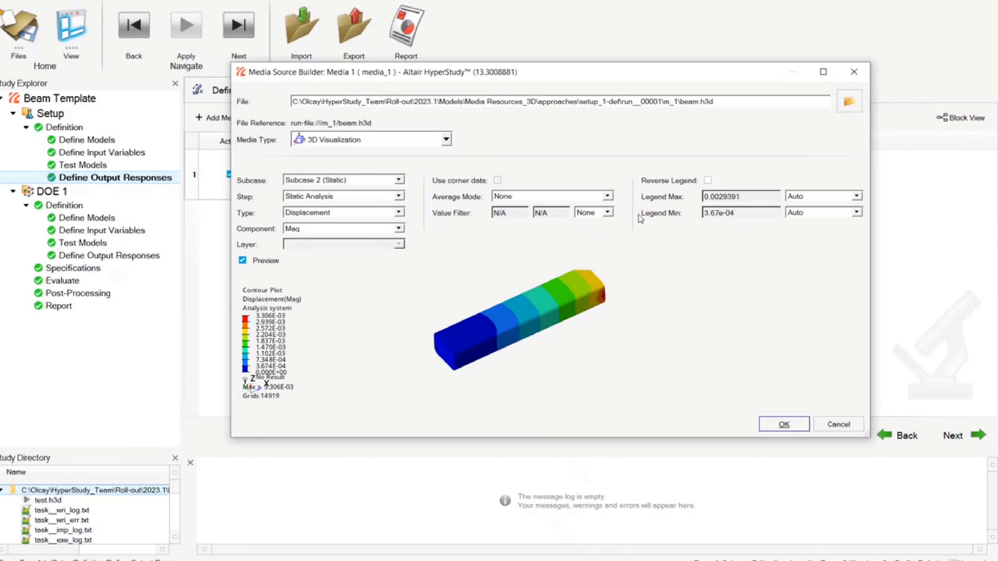
# - Toggle Reverse Legend on and off, then apply the media source builder settings
pyautogui.click(708, 180)
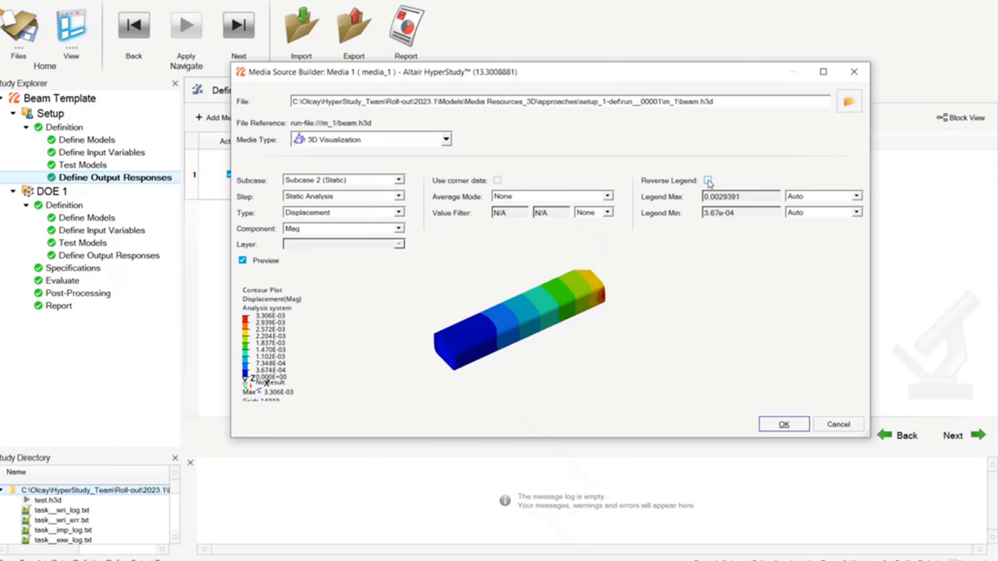
pyautogui.click(708, 181)
pyautogui.click(786, 425)
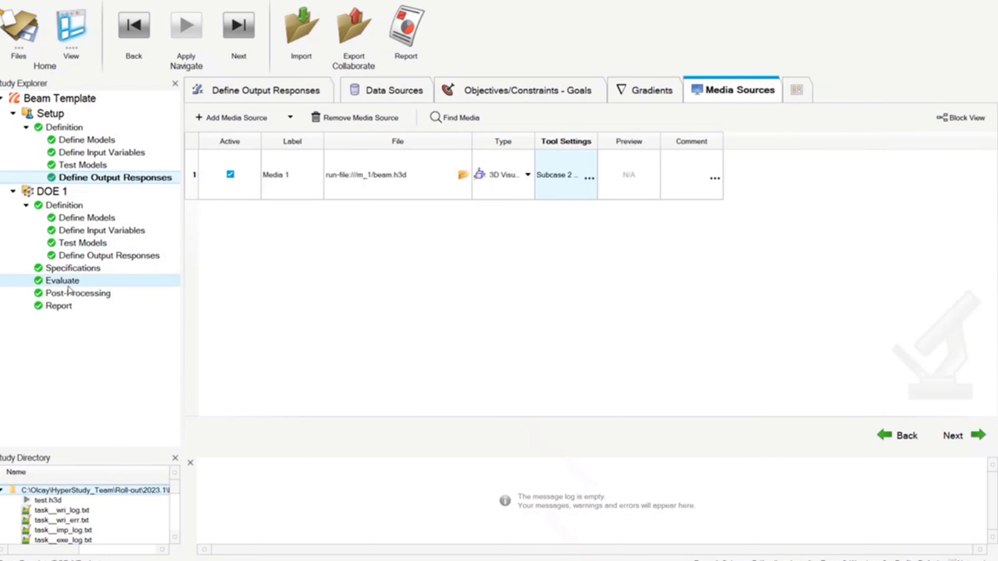
# - Open the DOE post-processing media plot and view each run's displacement result by selecting table rows and rotating the beam
pyautogui.click(75, 295)
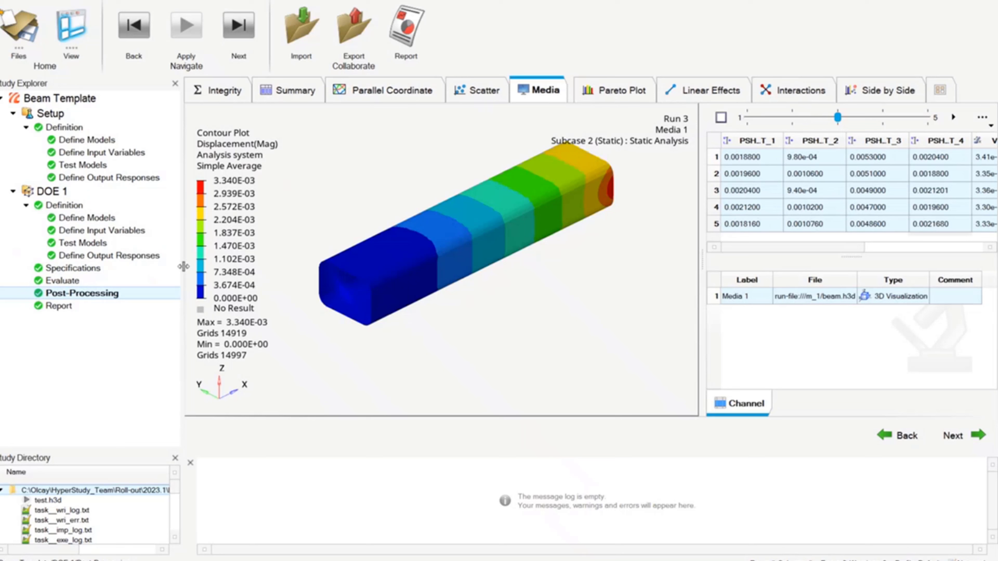
pyautogui.click(742, 157)
pyautogui.click(749, 190)
pyautogui.click(746, 207)
pyautogui.click(745, 224)
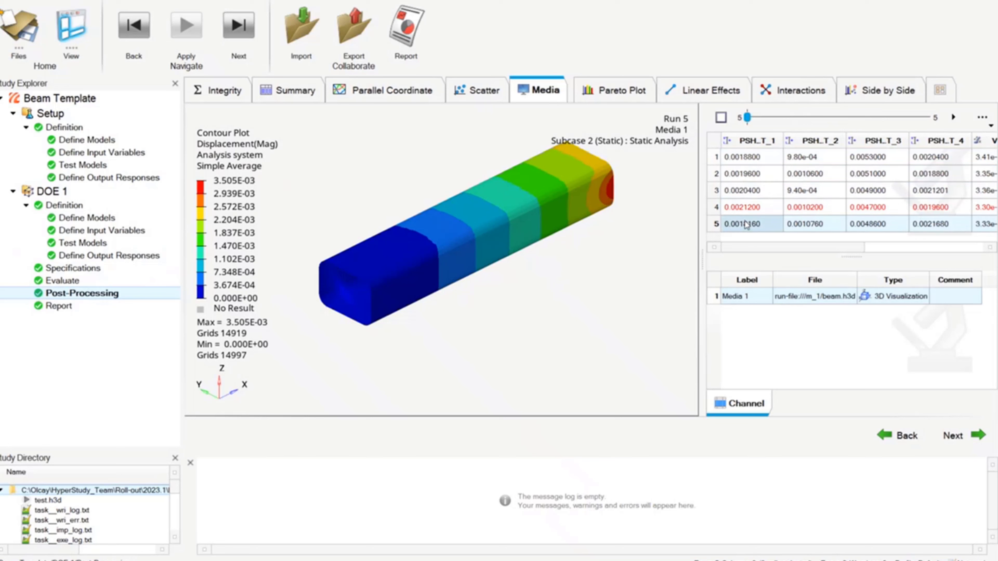
pyautogui.click(745, 212)
pyautogui.click(743, 194)
pyautogui.click(743, 175)
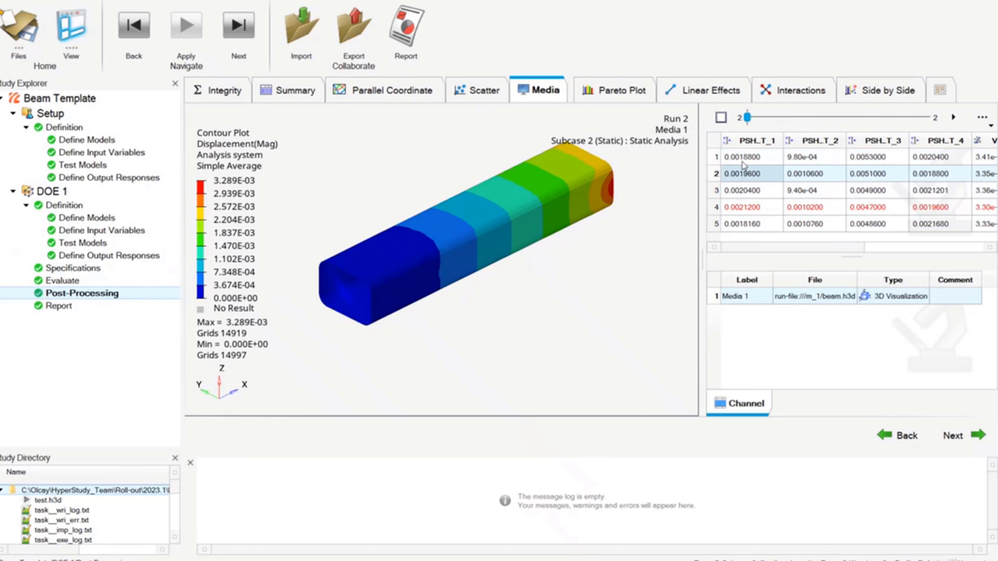
pyautogui.click(742, 157)
pyautogui.click(742, 174)
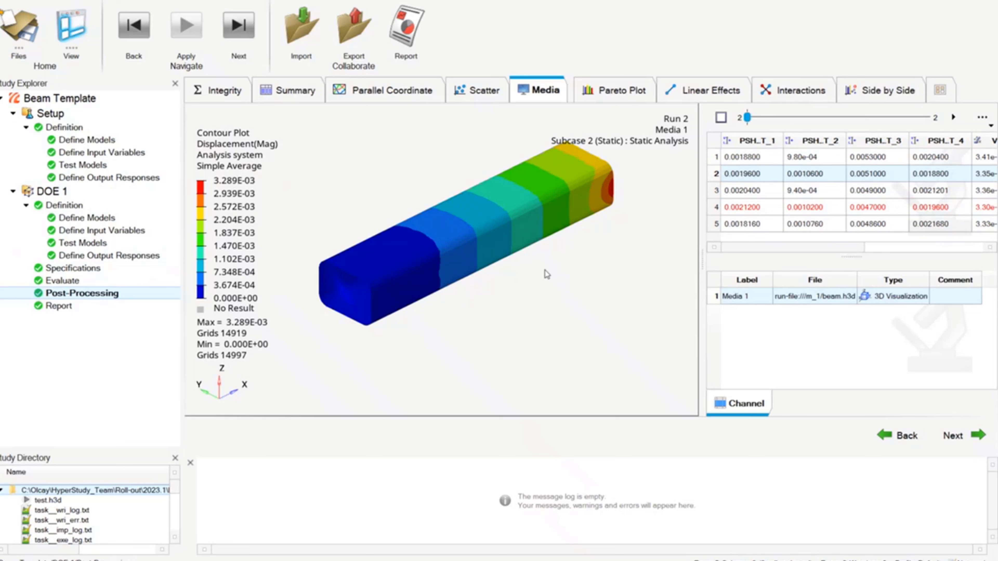
pyautogui.scroll(3, 554, 247)
pyautogui.scroll(-5, 554, 248)
pyautogui.moveTo(441, 259); pyautogui.dragTo(404, 270)
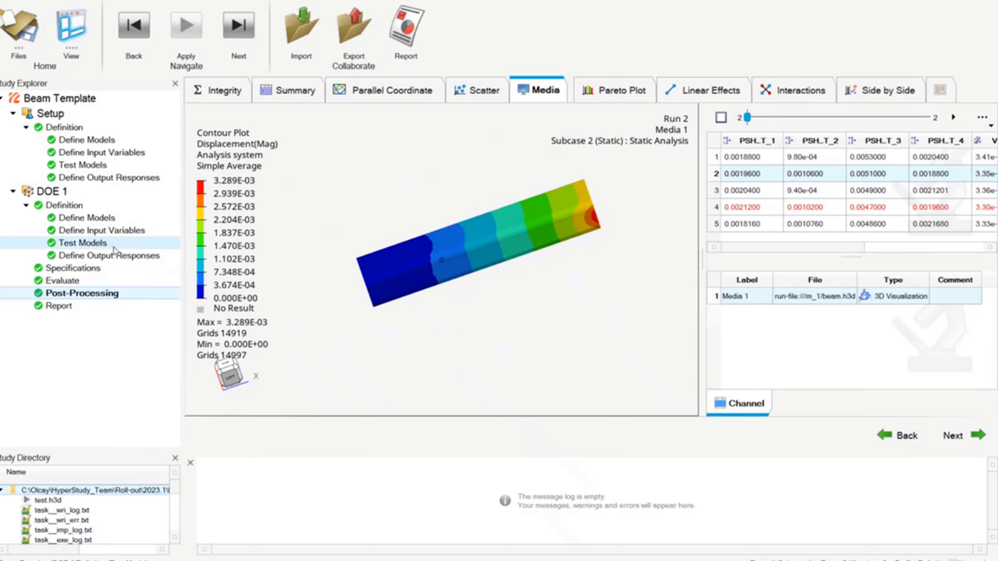
# - Inspect the DOE media source's tool settings, then close the builder
pyautogui.click(114, 256)
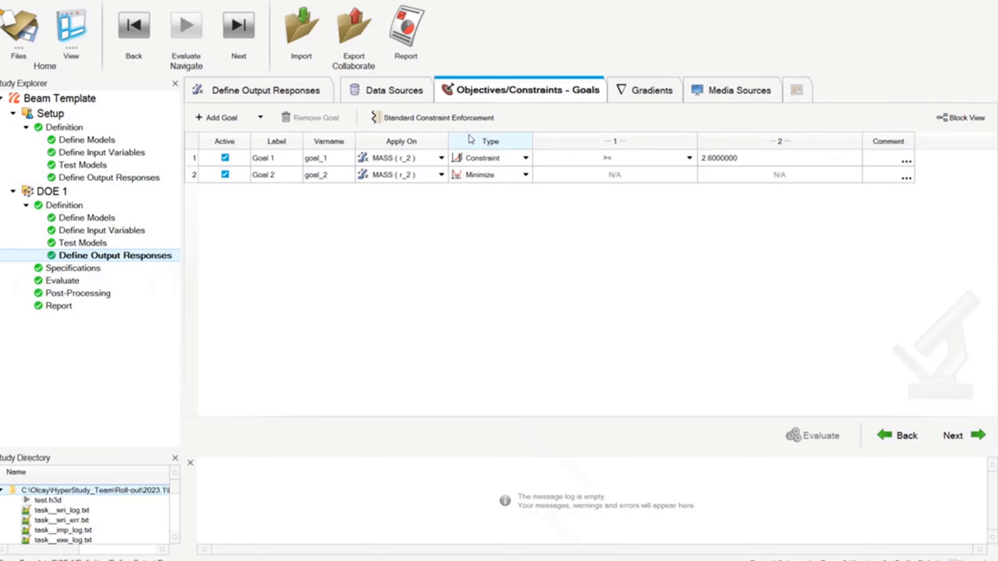
pyautogui.click(727, 88)
pyautogui.click(676, 179)
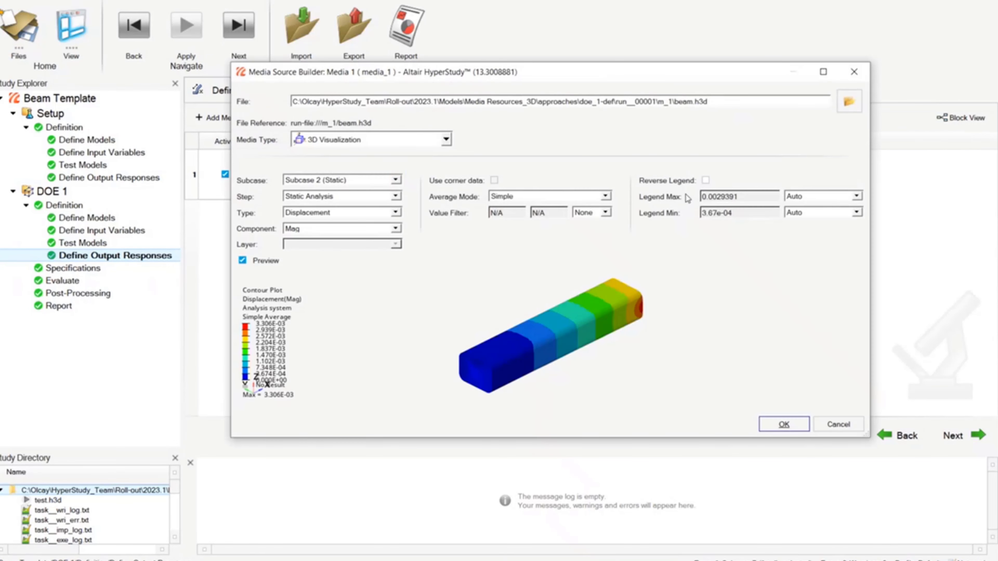
pyautogui.click(854, 71)
# - Return to post-processing, enlarge the media plot area and close the message log
pyautogui.click(93, 298)
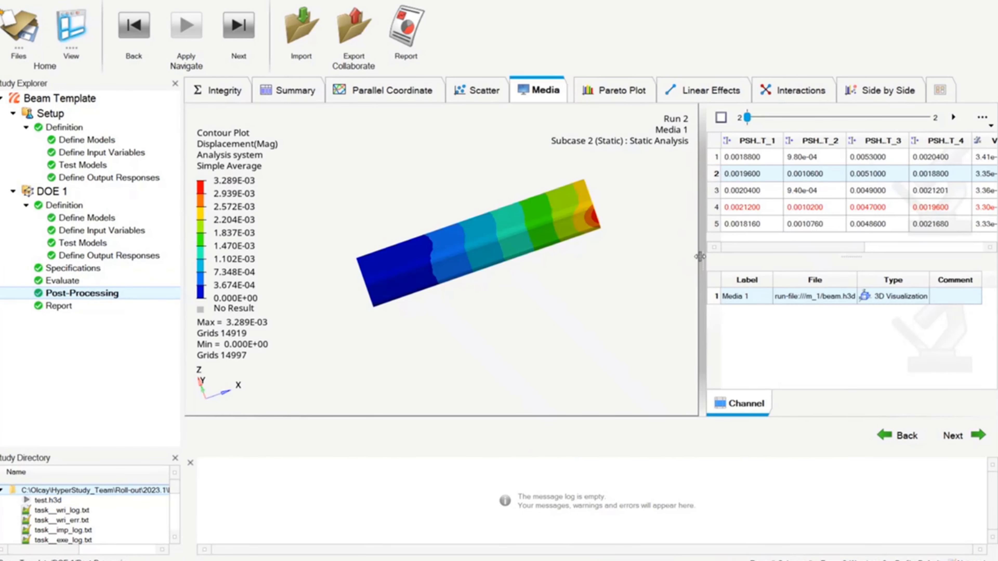
pyautogui.moveTo(702, 251); pyautogui.dragTo(669, 256)
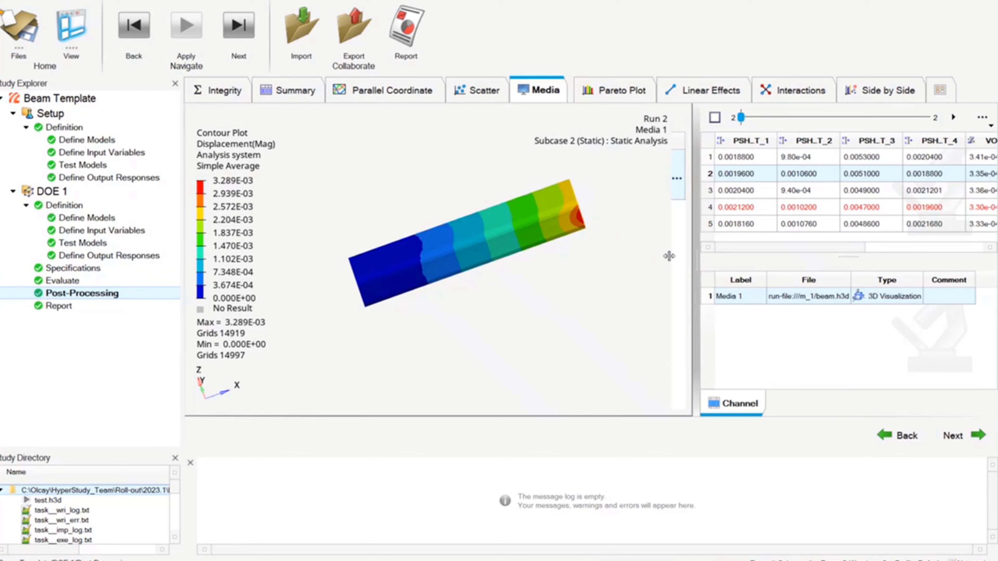
pyautogui.click(190, 463)
# - Select all five runs and play the animation through them
pyautogui.moveTo(727, 157); pyautogui.dragTo(740, 227)
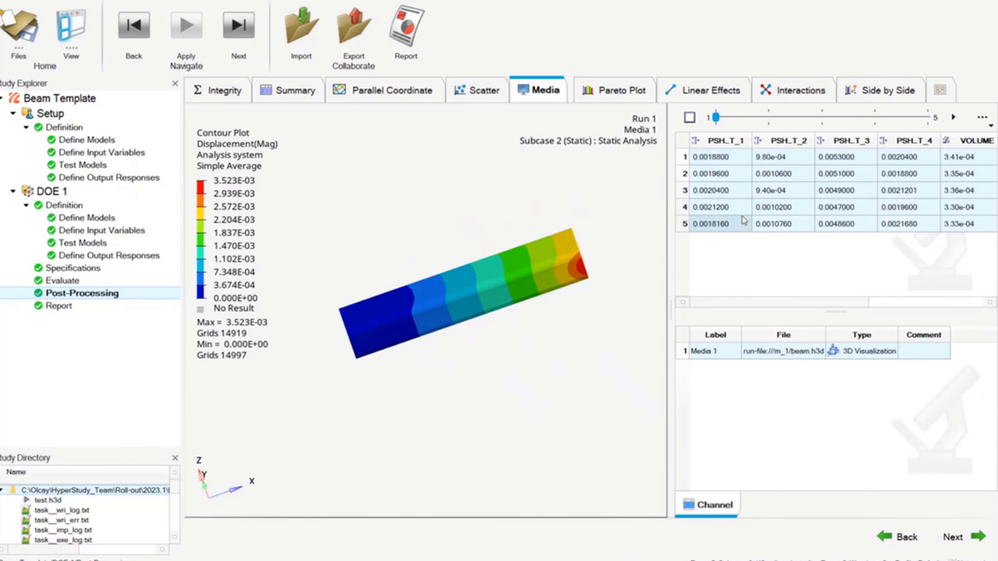
pyautogui.click(953, 118)
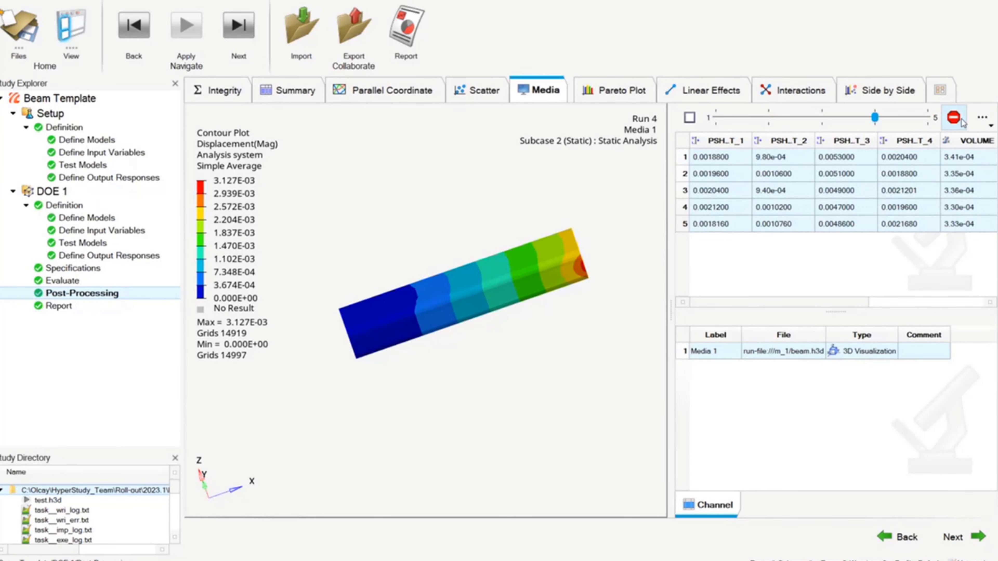
# - Display all five runs' media in a grid and widen the table panel
pyautogui.click(689, 118)
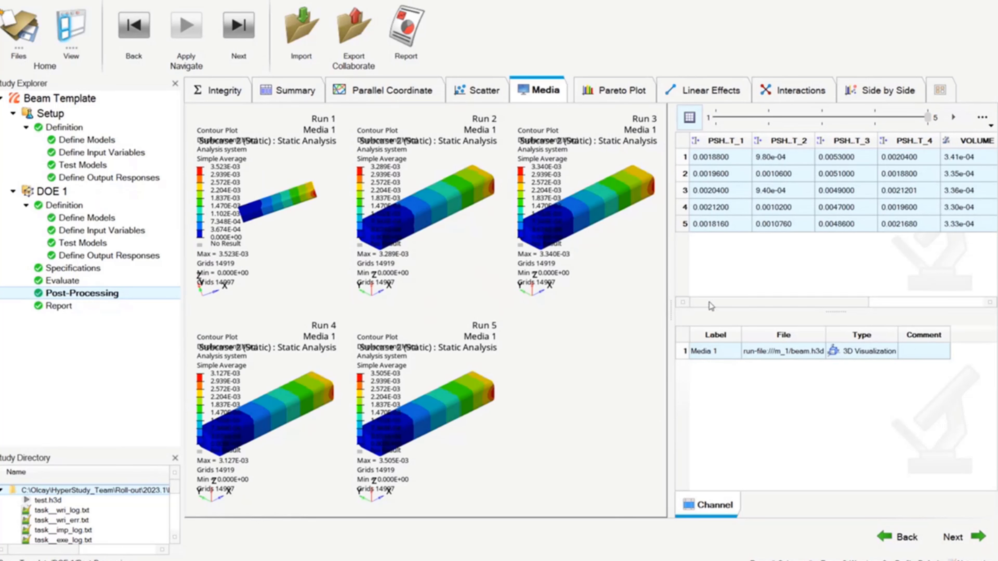
pyautogui.moveTo(671, 308); pyautogui.dragTo(694, 308)
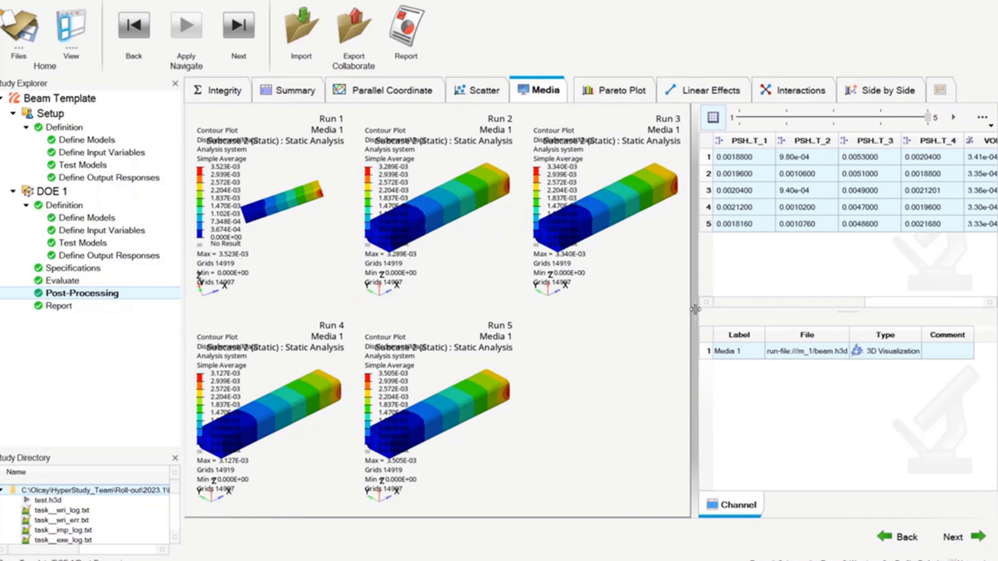
# - Show only Run 1's media and set its geometry mode to Transparent
pyautogui.click(740, 154)
pyautogui.click(981, 118)
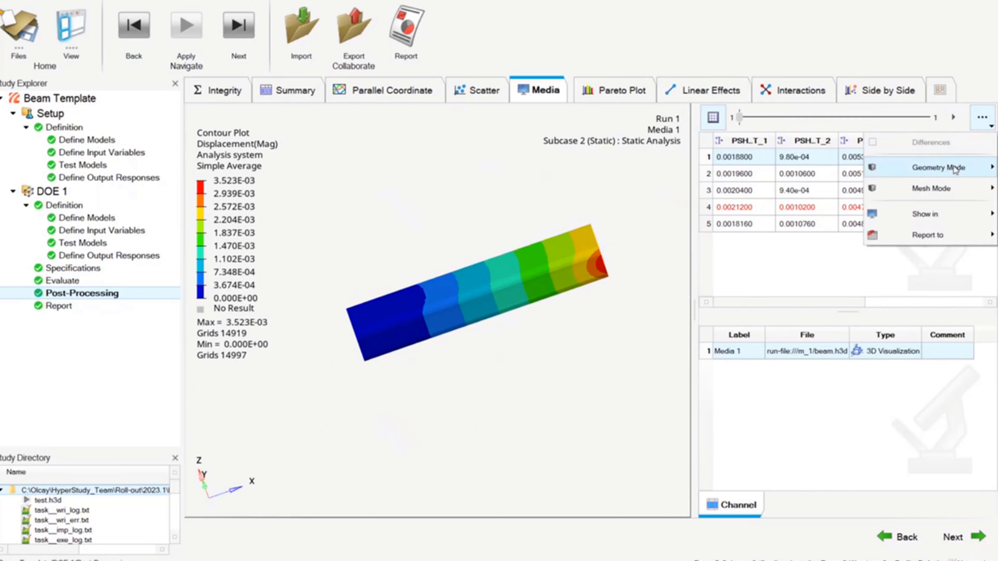
pyautogui.moveTo(948, 165)
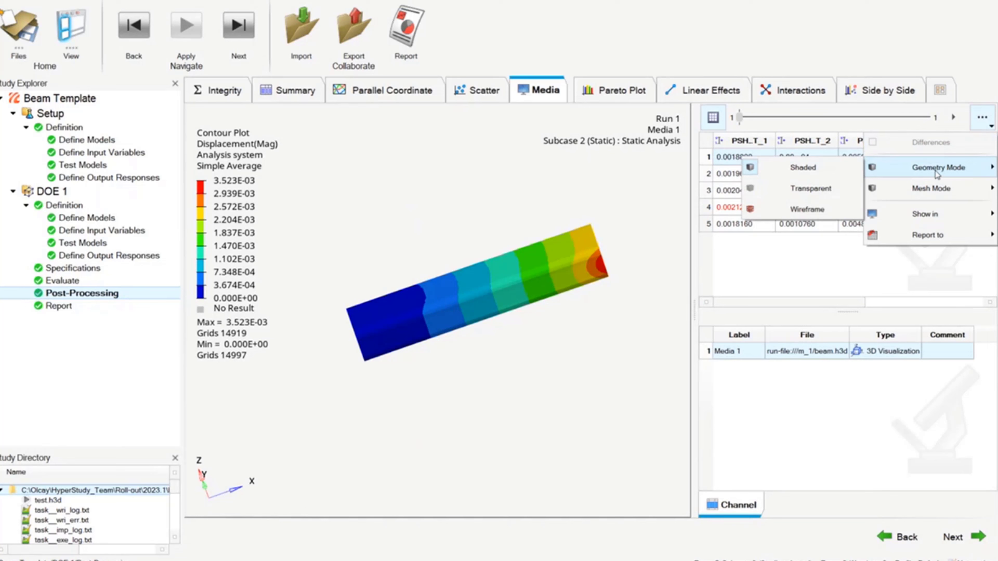
pyautogui.click(821, 189)
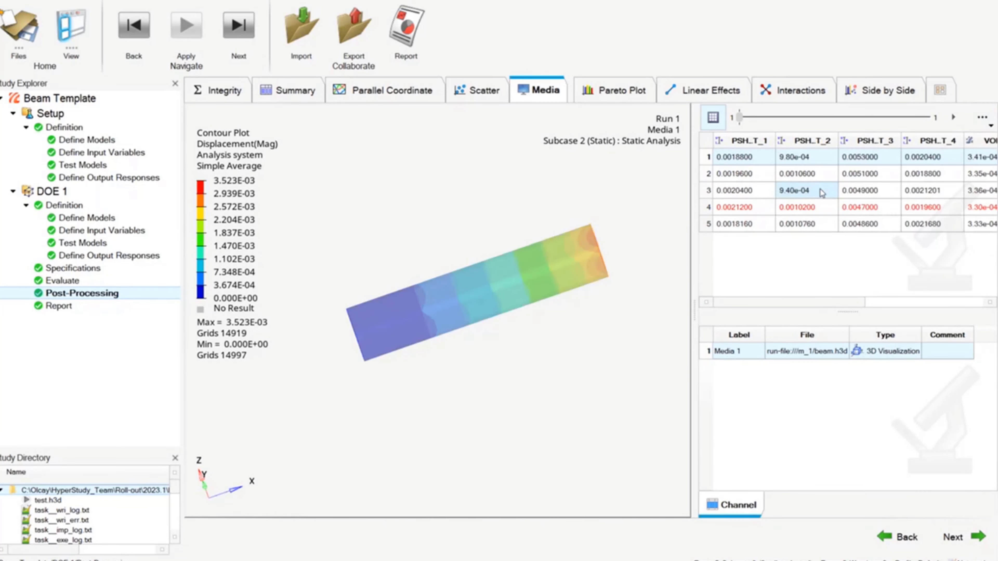
# - Switch the geometry mode to Wireframe and orbit the beam view
pyautogui.click(983, 118)
pyautogui.moveTo(876, 168)
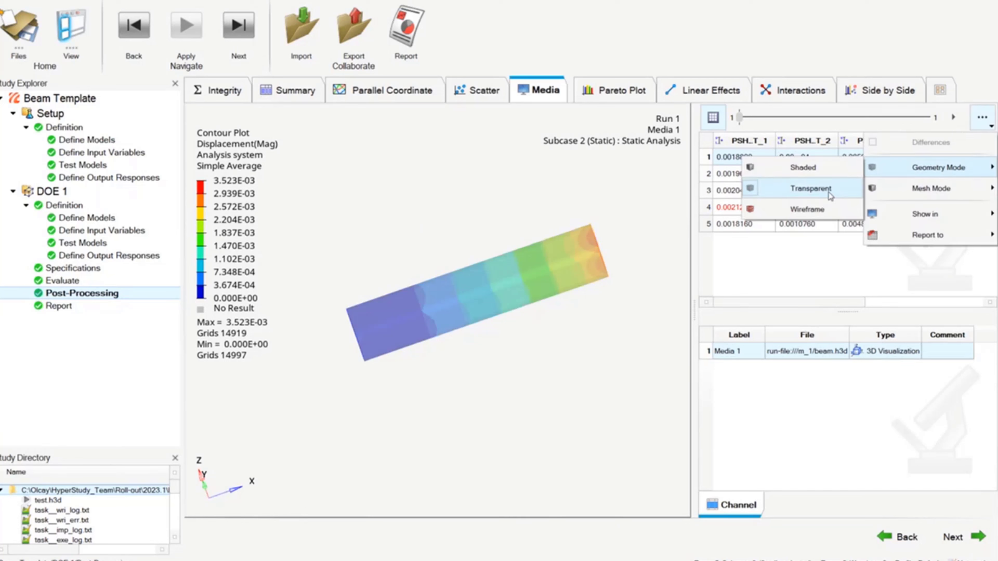
pyautogui.click(825, 206)
pyautogui.moveTo(383, 339); pyautogui.dragTo(453, 325)
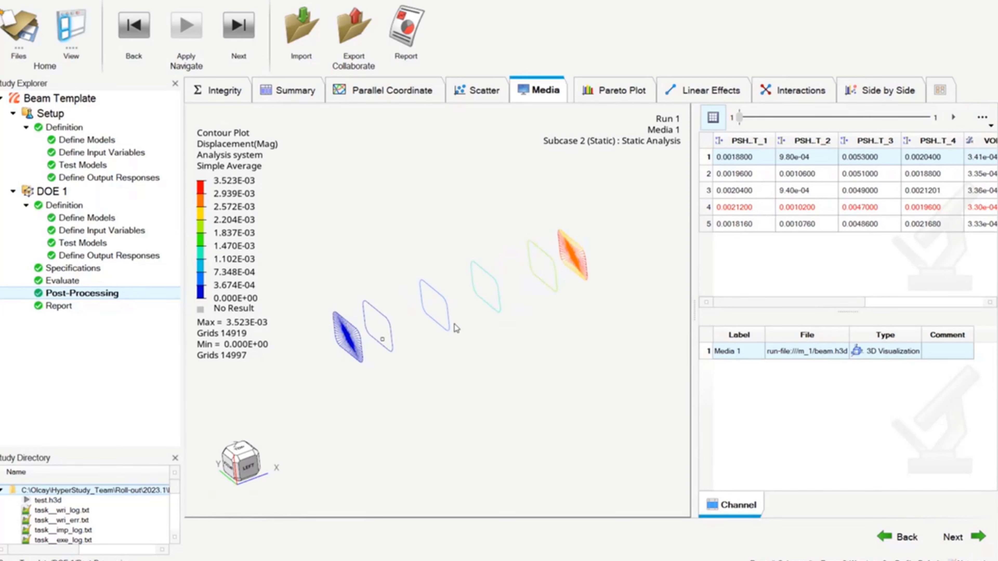
# - Set the geometry mode back to Shaded
pyautogui.click(983, 117)
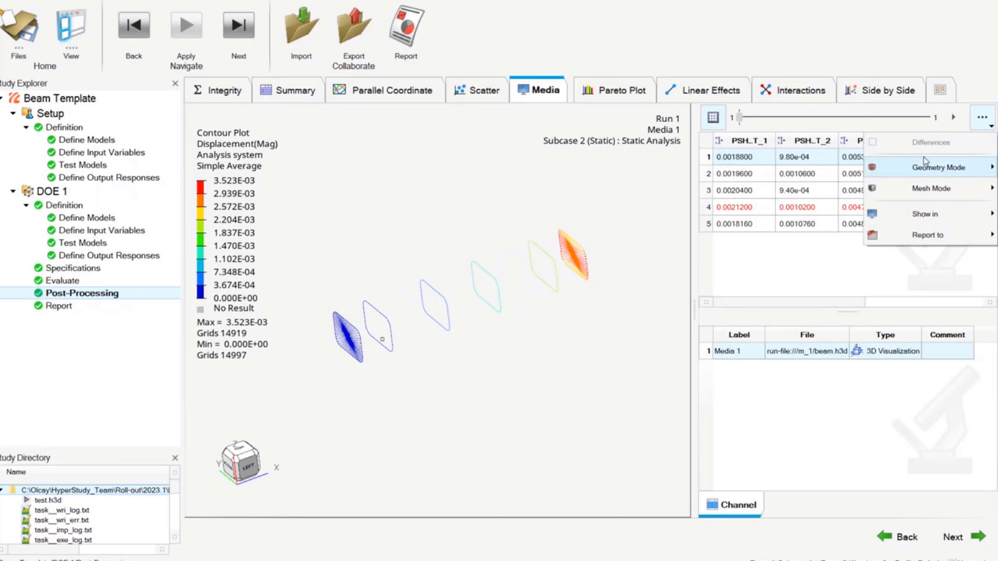
pyautogui.moveTo(927, 167)
pyautogui.click(810, 167)
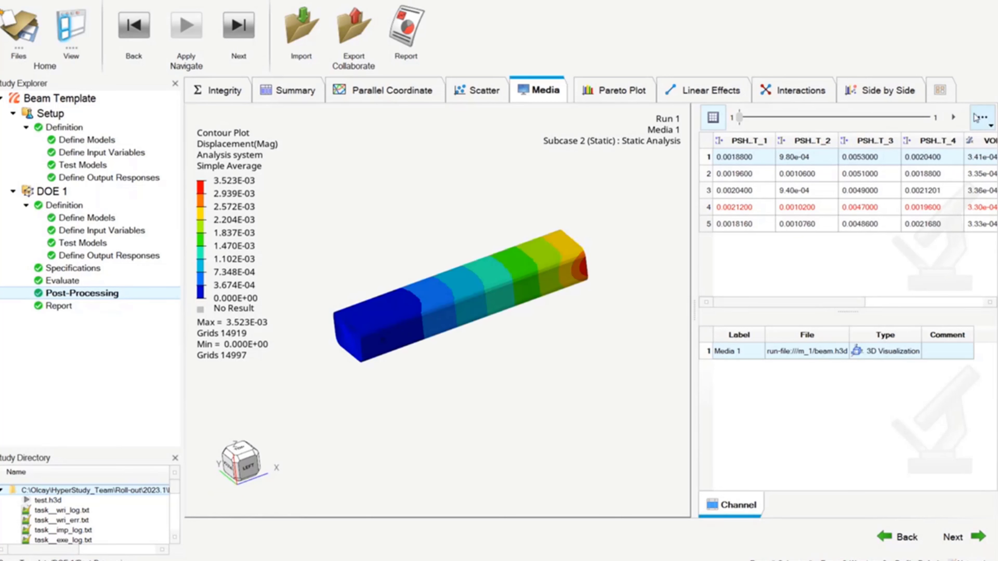
# - Change the mesh mode to Features and then to Mesh Lines
pyautogui.click(979, 117)
pyautogui.moveTo(914, 191)
pyautogui.click(825, 207)
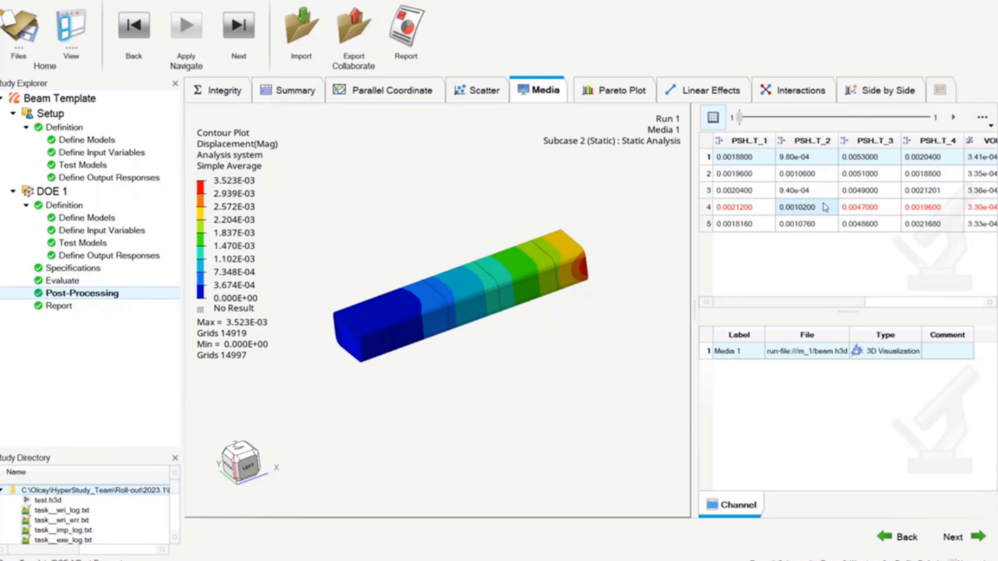
pyautogui.click(982, 117)
pyautogui.moveTo(916, 189)
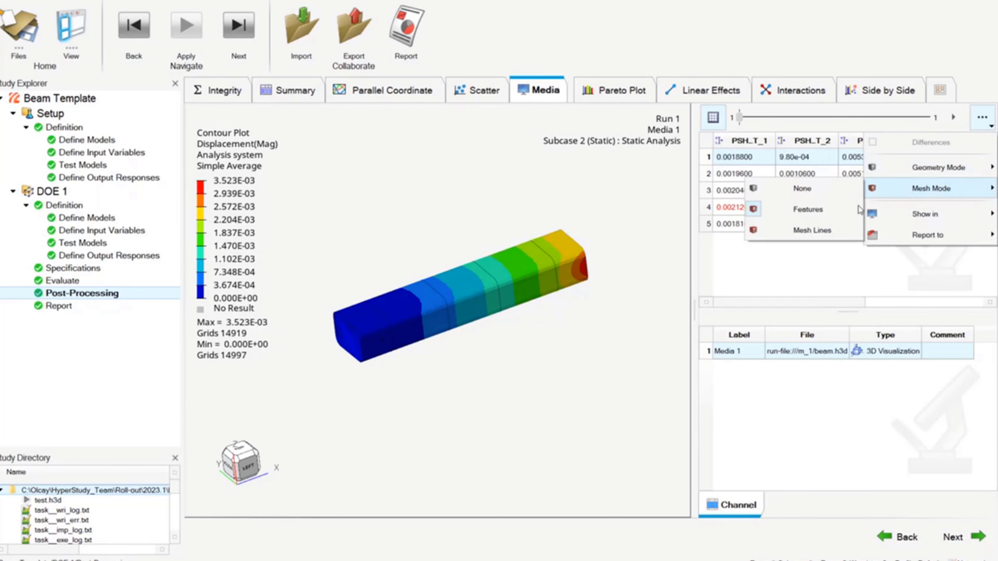
pyautogui.click(819, 231)
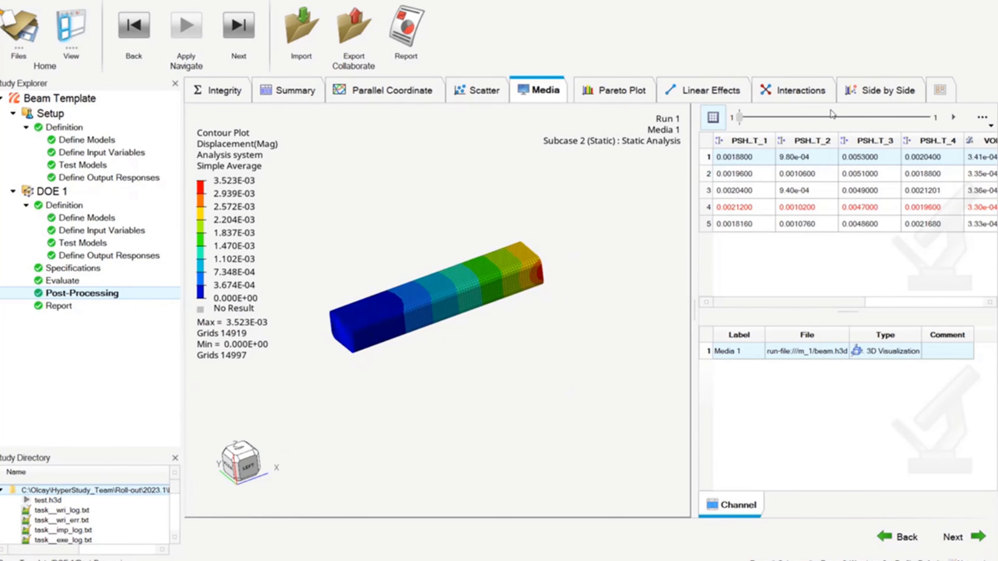
# - Switch to PowerPoint, start the slideshow from the current slide and advance two slides
pyautogui.click(880, 90)
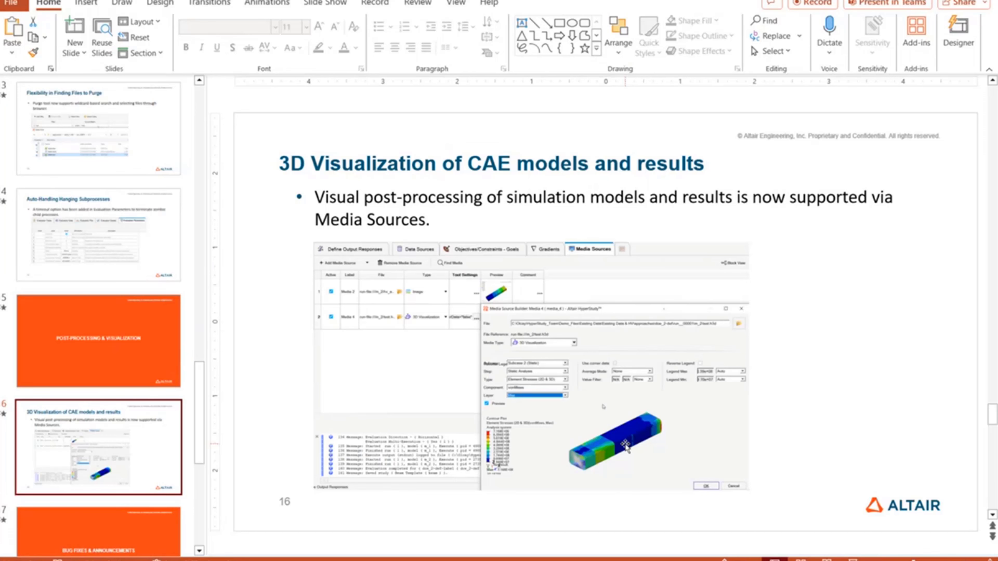
pyautogui.hotkey('shift', 'F5')
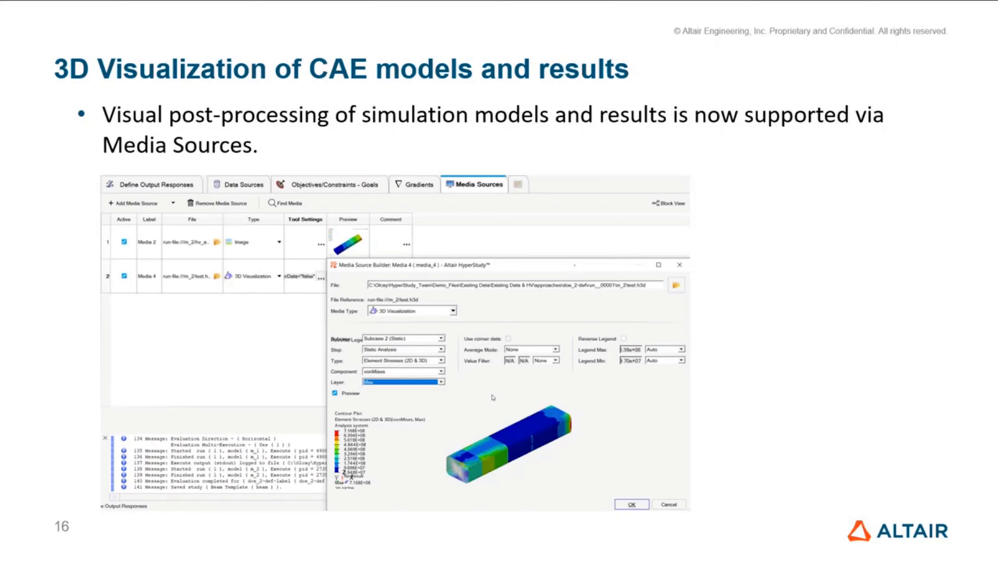
pyautogui.press('Right')
pyautogui.press('Right')
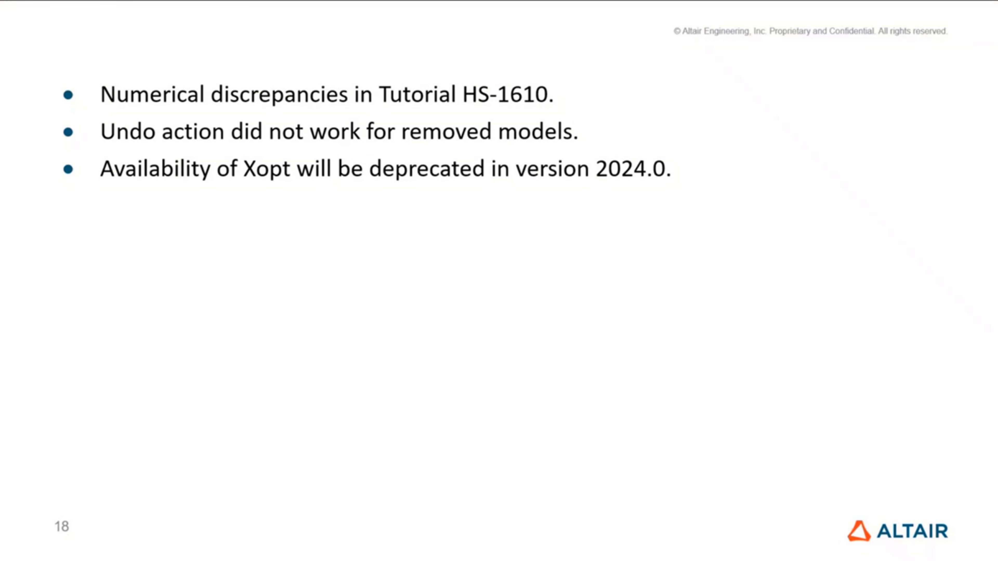